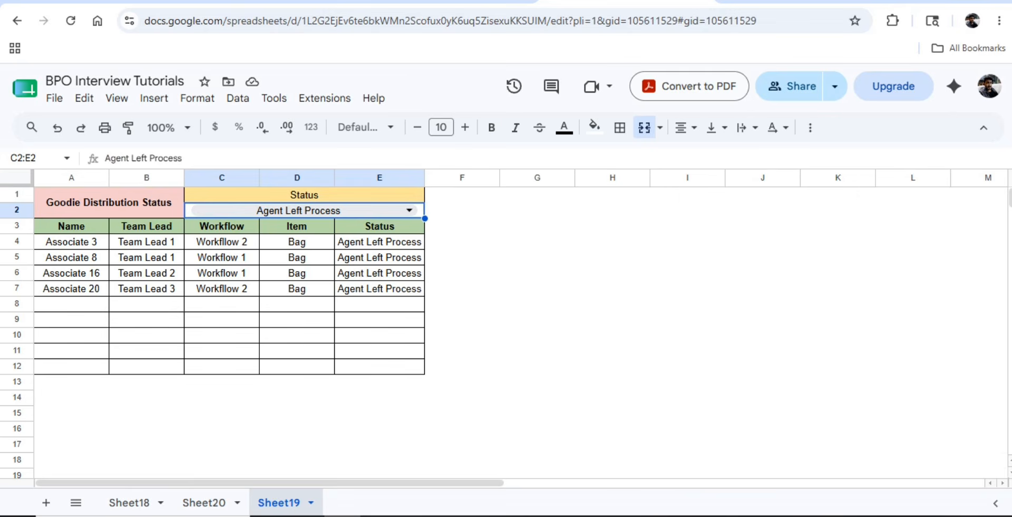
- Check the FILTER formula and its results in A4:E8 on Sheet19, then add a new sheet, Sheet21
{"action": "left_click", "coordinate": [71, 242]}
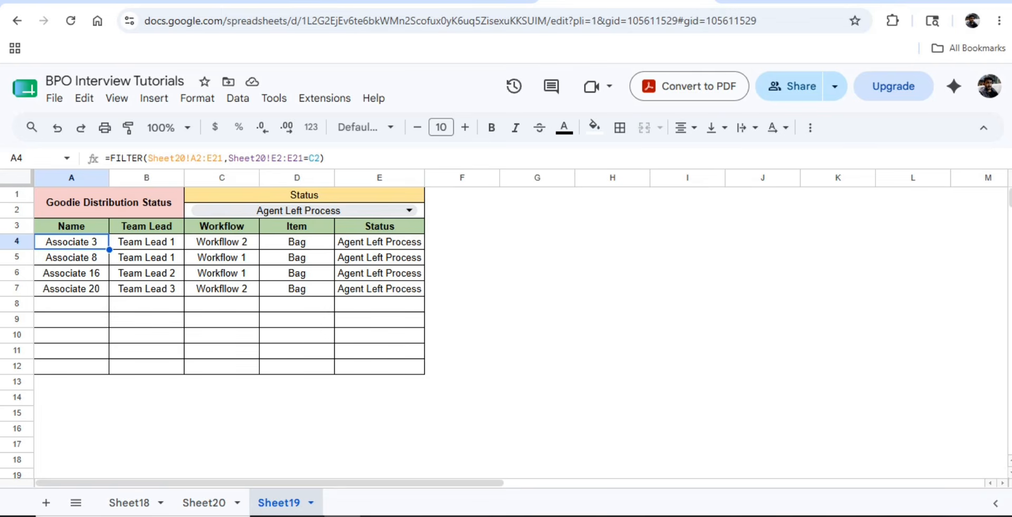
{"action": "left_click_drag", "start_coordinate": [71, 241], "coordinate": [380, 304]}
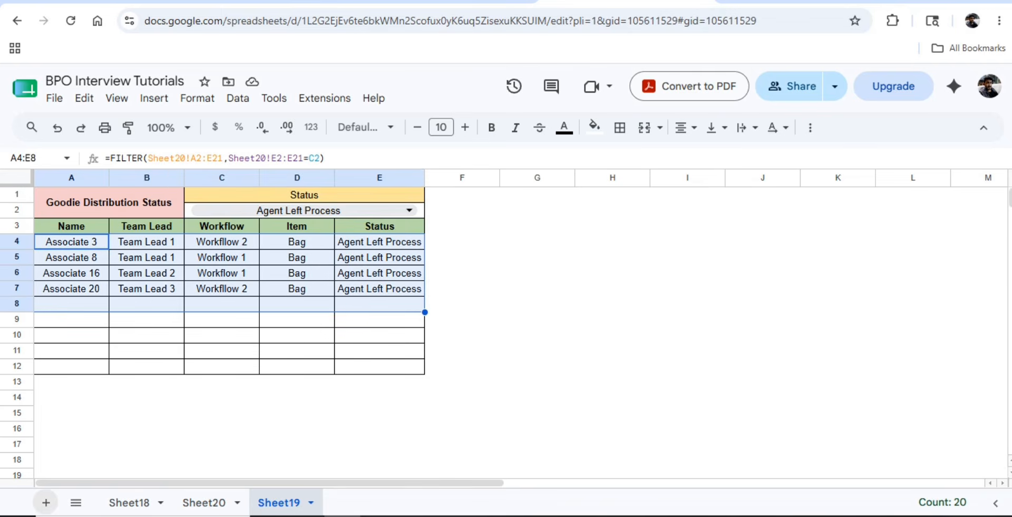
{"action": "left_click", "coordinate": [46, 502]}
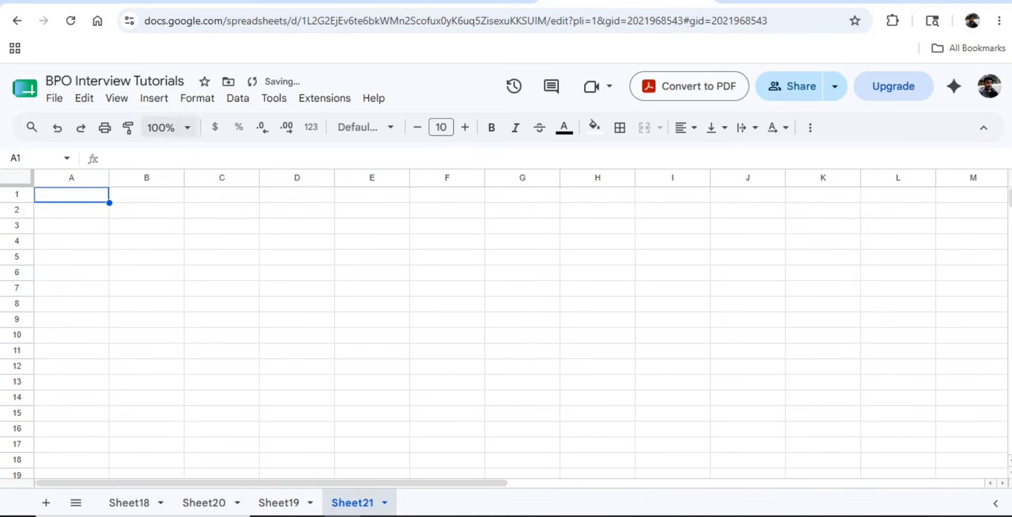
- Hide the gridlines on the new Sheet21
{"action": "left_click", "coordinate": [117, 98]}
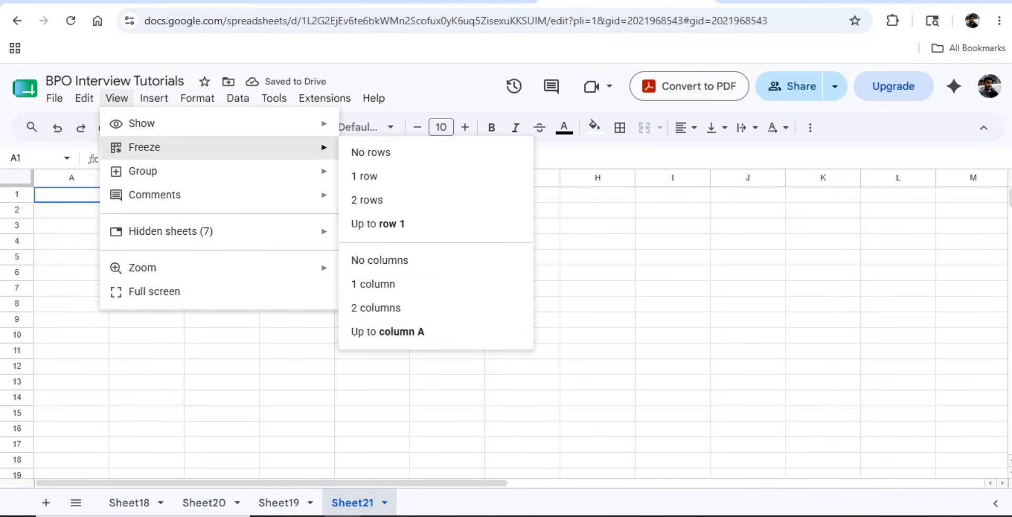
{"action": "mouse_move", "coordinate": [295, 123]}
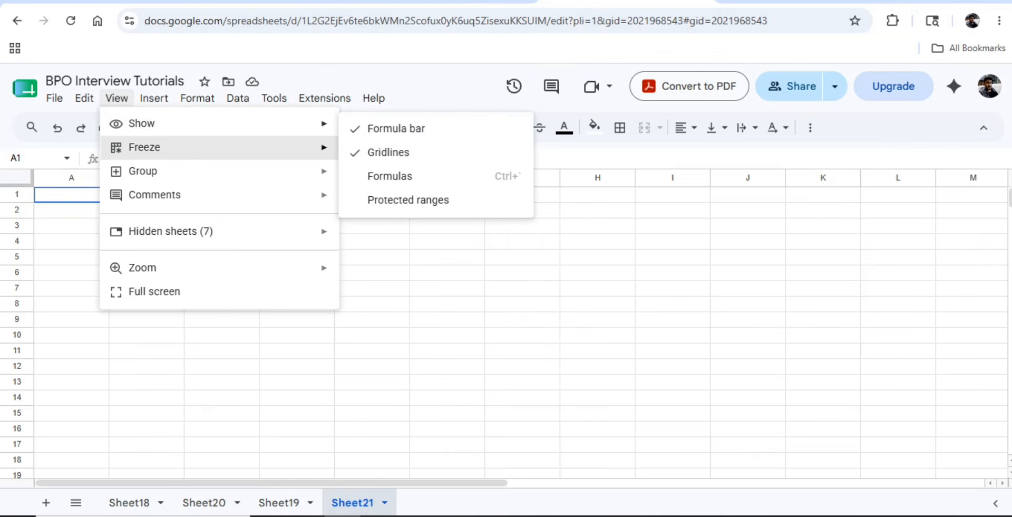
{"action": "left_click", "coordinate": [389, 152]}
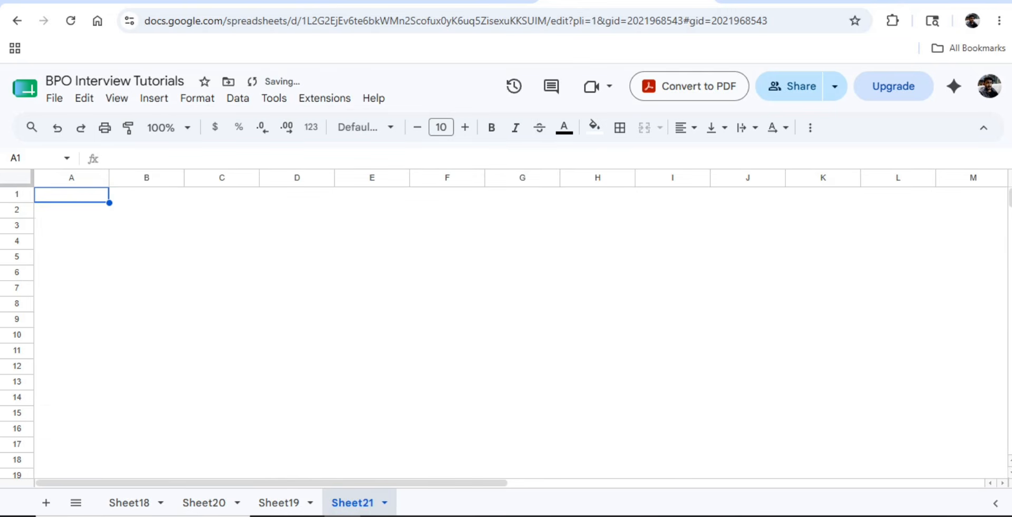
- Copy Sheet19's header row 3 and return to Sheet21
{"action": "left_click", "coordinate": [278, 502]}
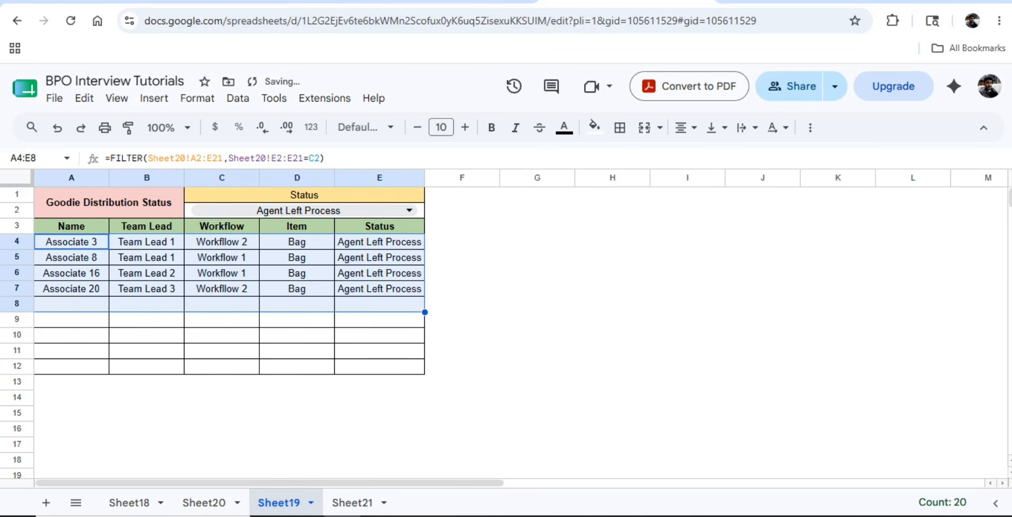
{"action": "left_click", "coordinate": [71, 226]}
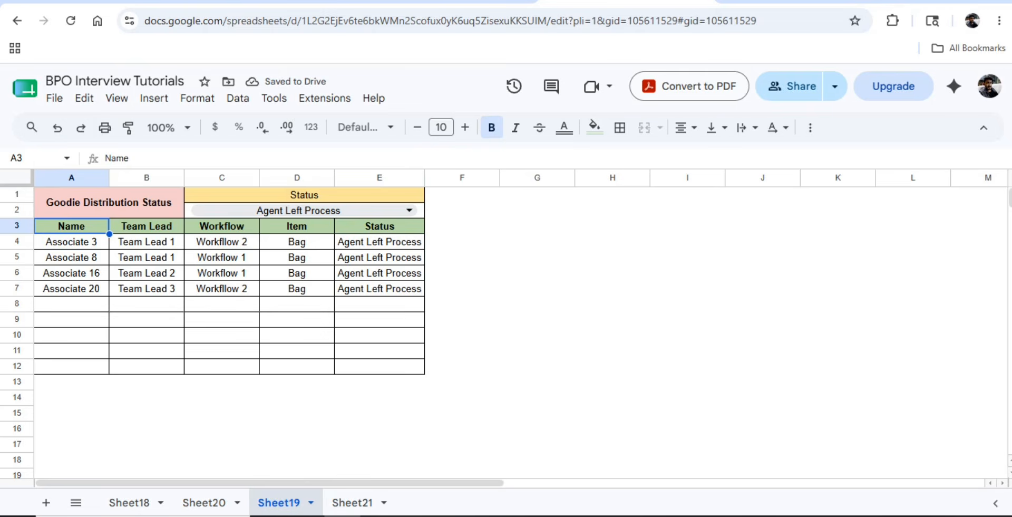
{"action": "left_click", "coordinate": [17, 221]}
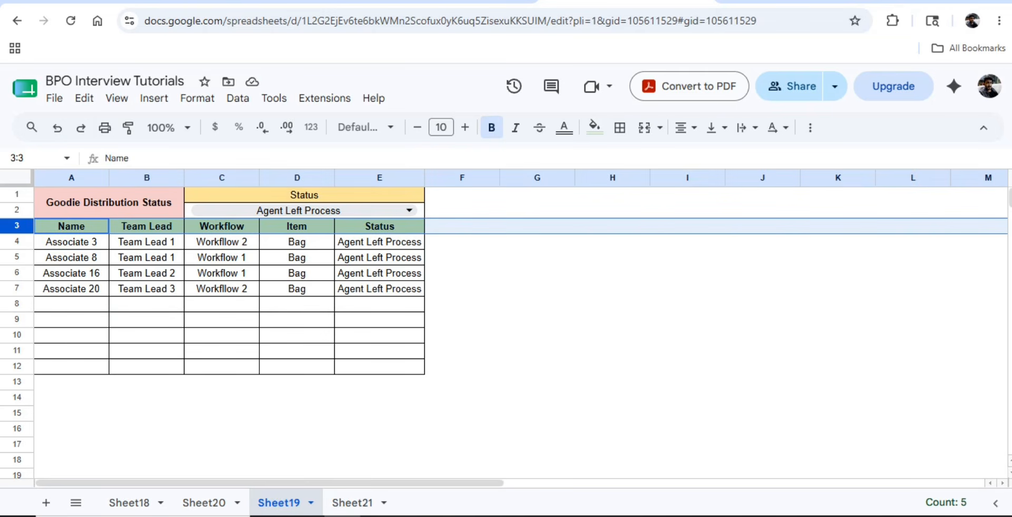
{"action": "left_click", "coordinate": [353, 502]}
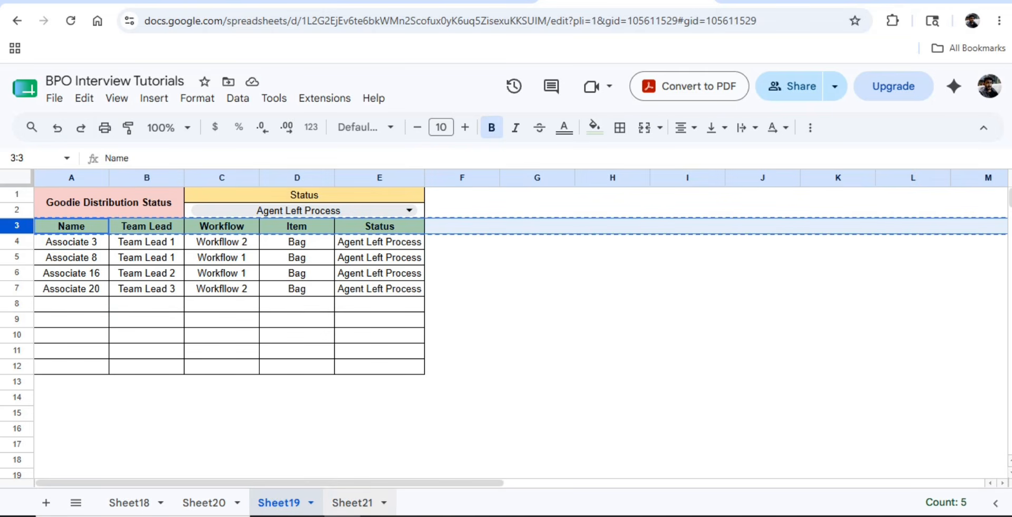
- Paste the header row into row 3 and the Goodie Distribution Status title into A1:B2
{"action": "left_click", "coordinate": [71, 226]}
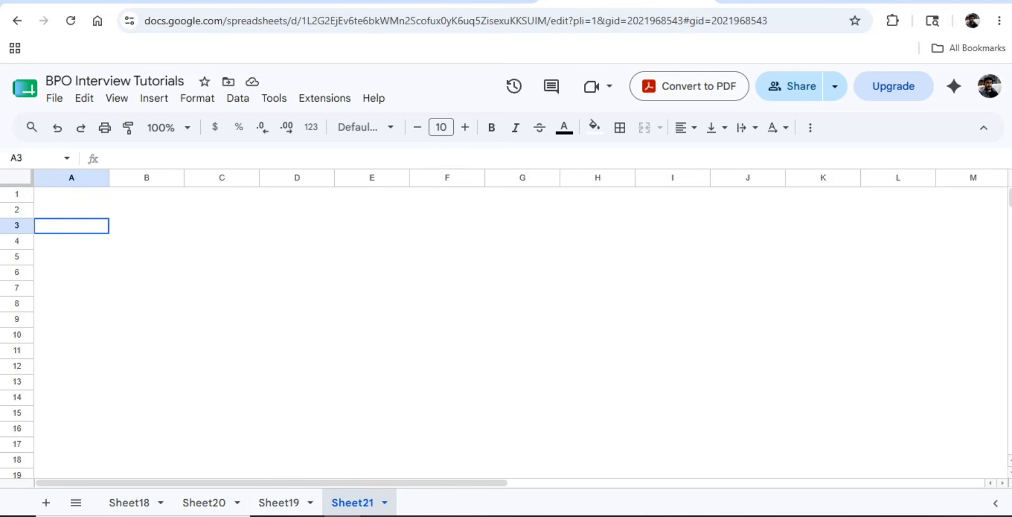
{"action": "type", "text": "Name\tTeam Lead\tWorkflow\tItem\tStatus"}
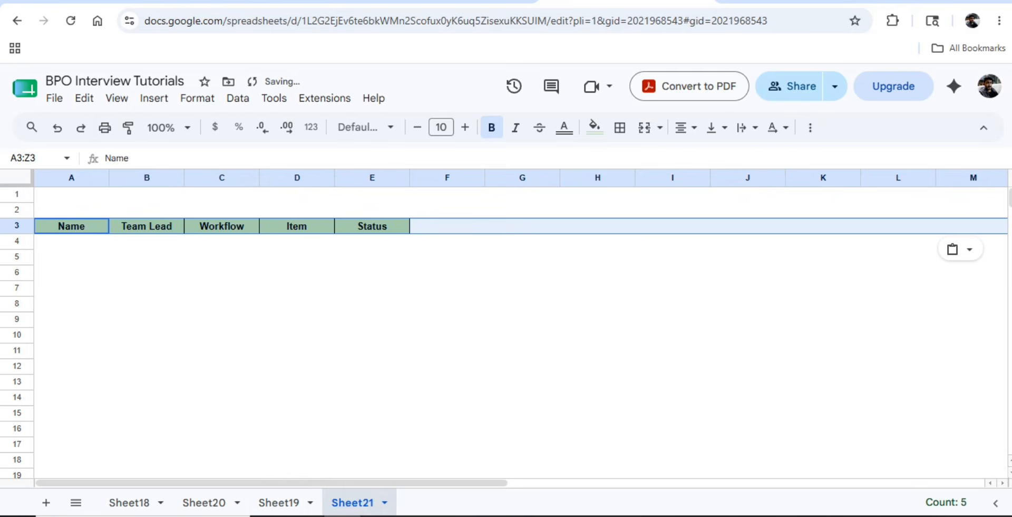
{"action": "left_click", "coordinate": [279, 502]}
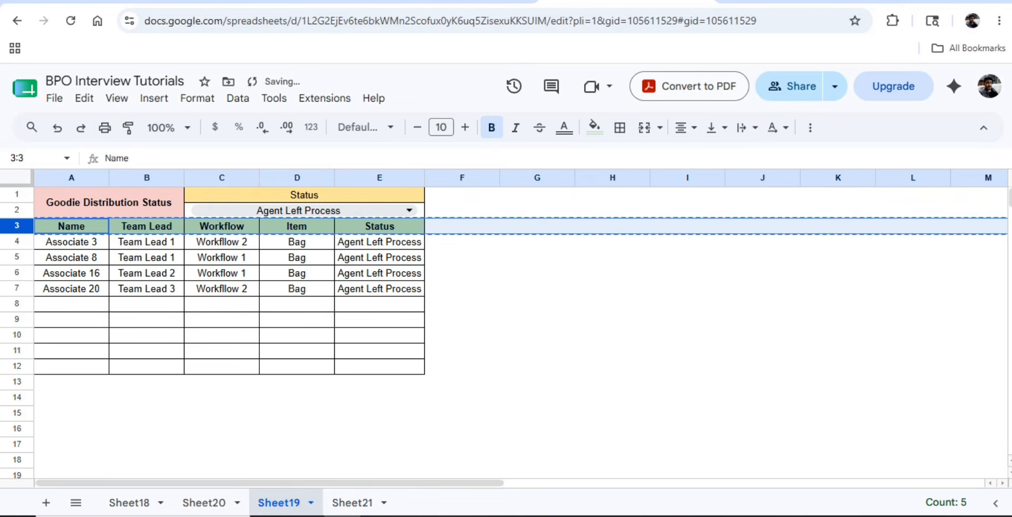
{"action": "left_click", "coordinate": [109, 202]}
{"action": "key", "text": "ctrl+c"}
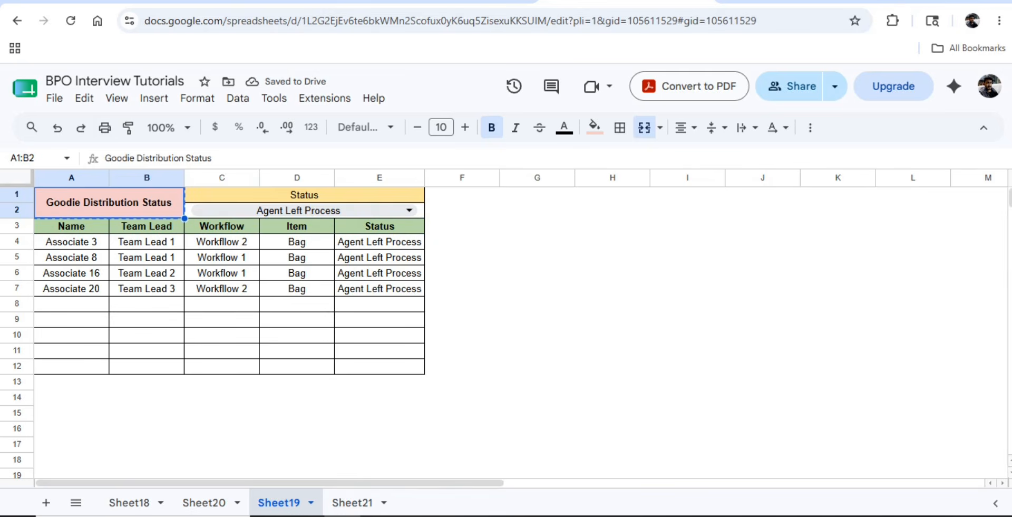
{"action": "left_click", "coordinate": [353, 502]}
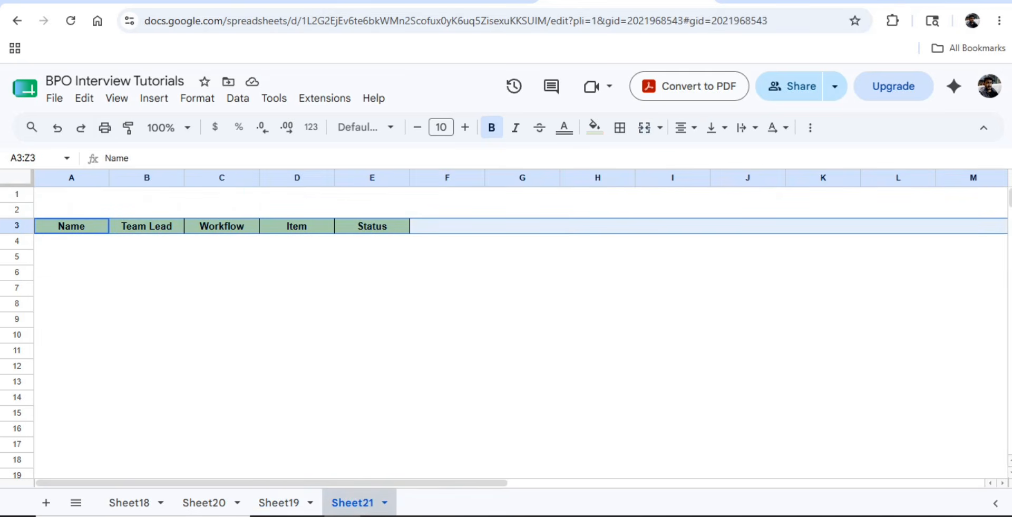
{"action": "key", "text": "Up"}
{"action": "key", "text": "Up"}
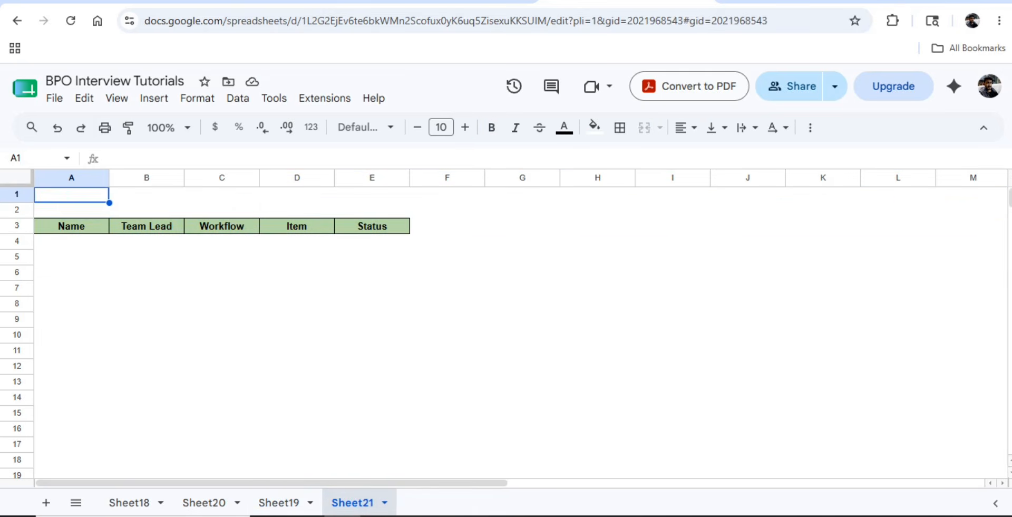
{"action": "key", "text": "ctrl+v"}
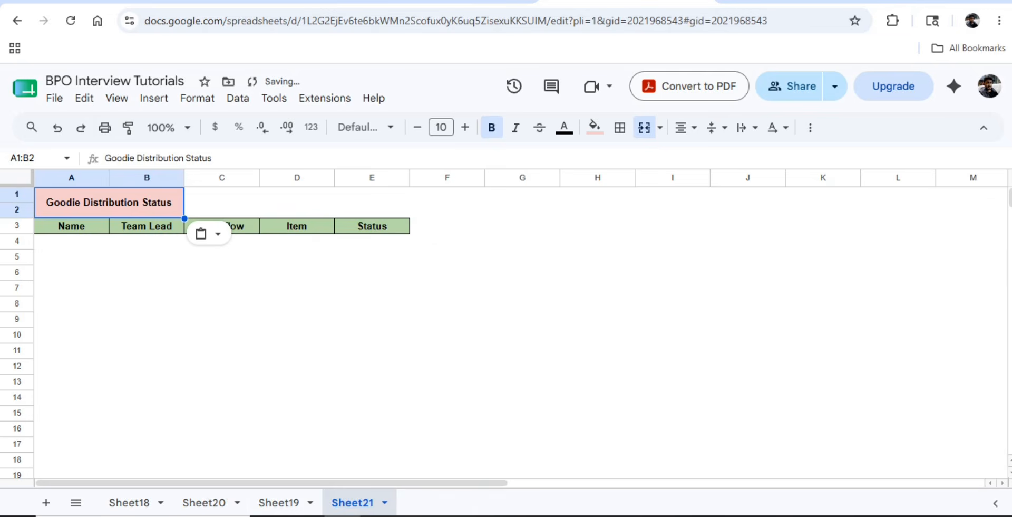
- Copy Sheet19's merged Status heading into C1:E1 and merge C2:E2 beneath it
{"action": "left_click", "coordinate": [278, 502]}
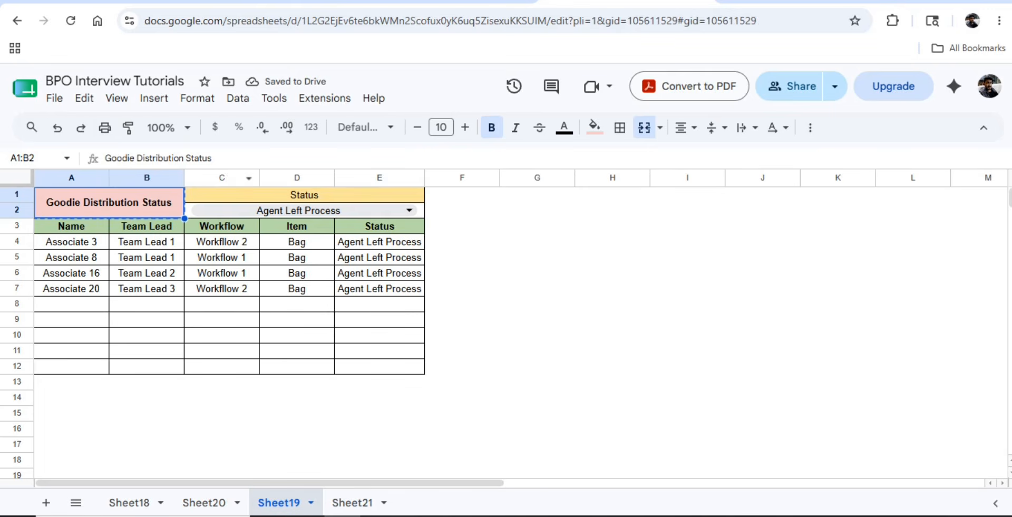
{"action": "left_click", "coordinate": [304, 195]}
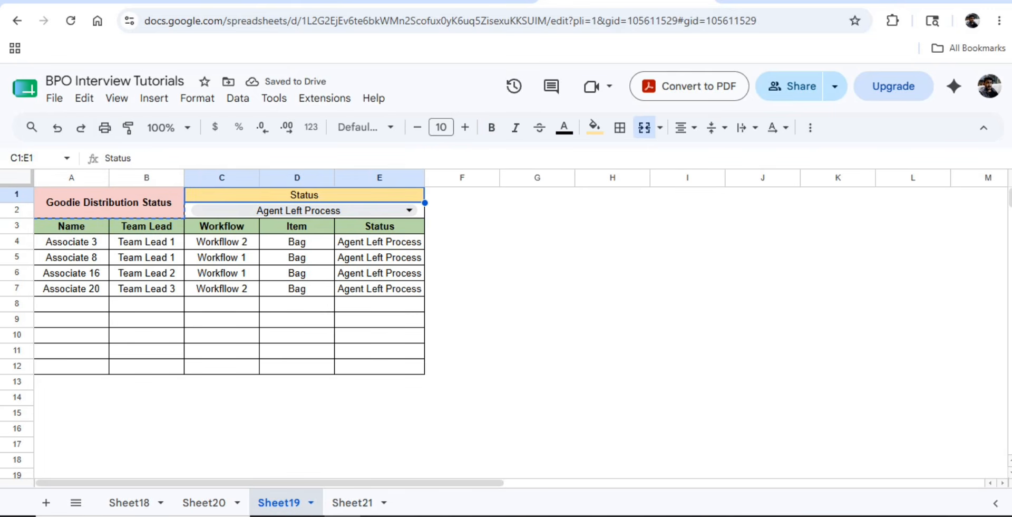
{"action": "key", "text": "ctrl+c"}
{"action": "left_click", "coordinate": [352, 502]}
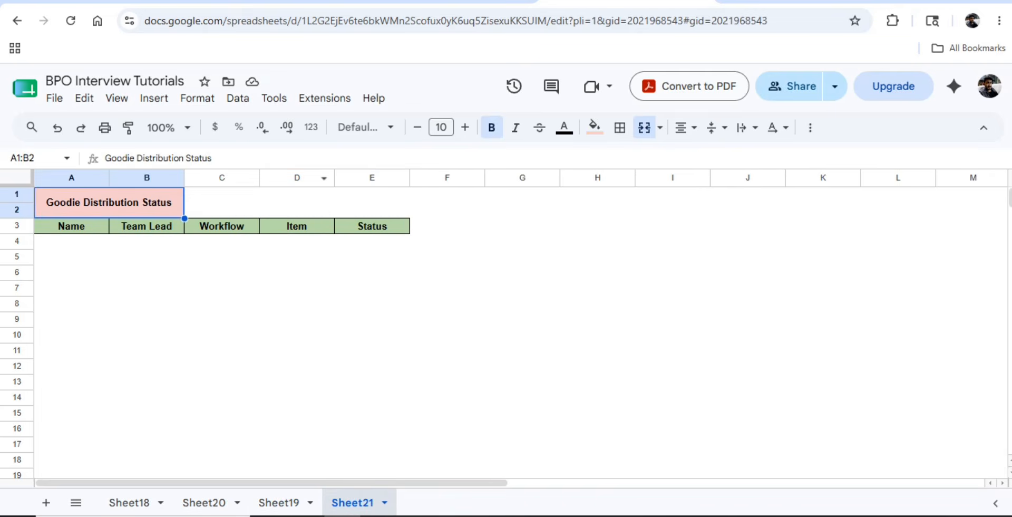
{"action": "left_click", "coordinate": [261, 202]}
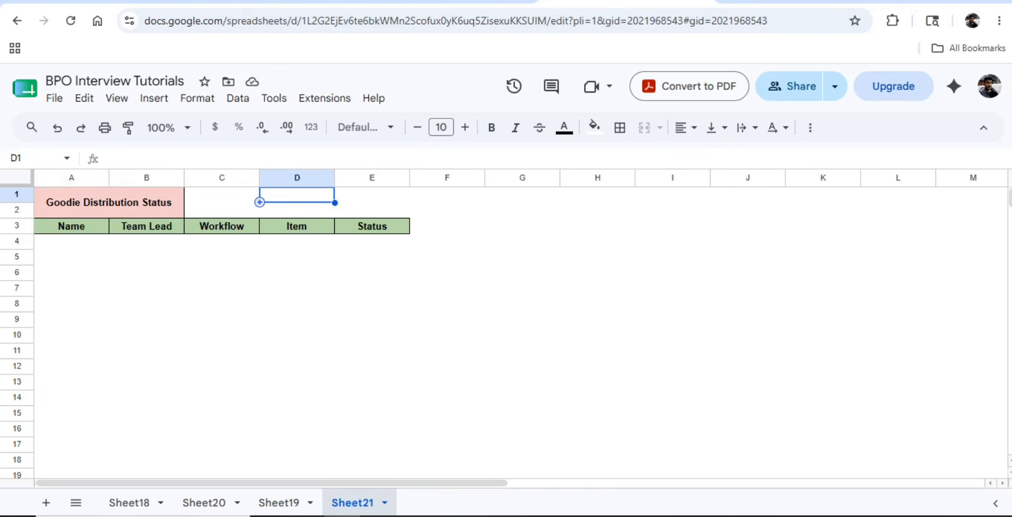
{"action": "left_click", "coordinate": [221, 195]}
{"action": "key", "text": "ctrl+v"}
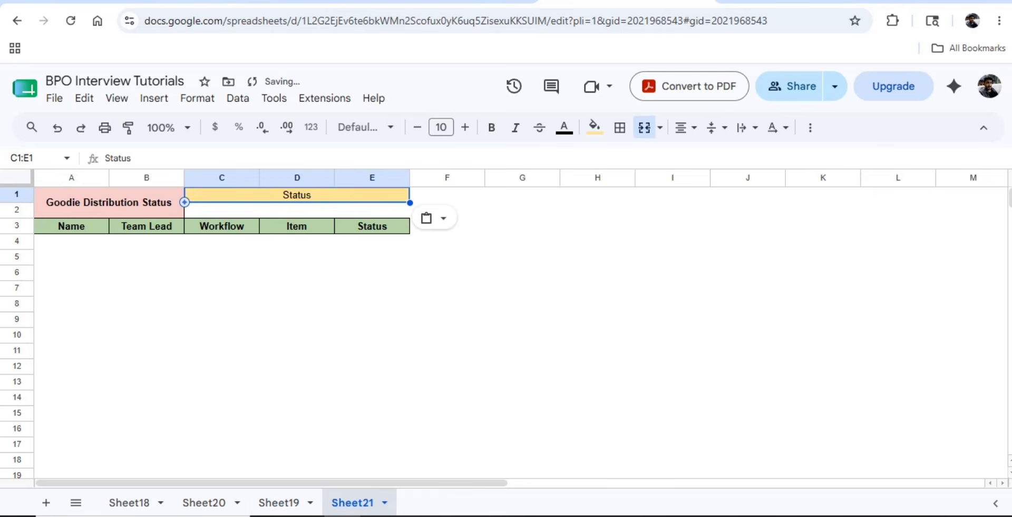
{"action": "key", "text": "Down"}
{"action": "key", "text": "shift+Right"}
{"action": "key", "text": "shift+Right"}
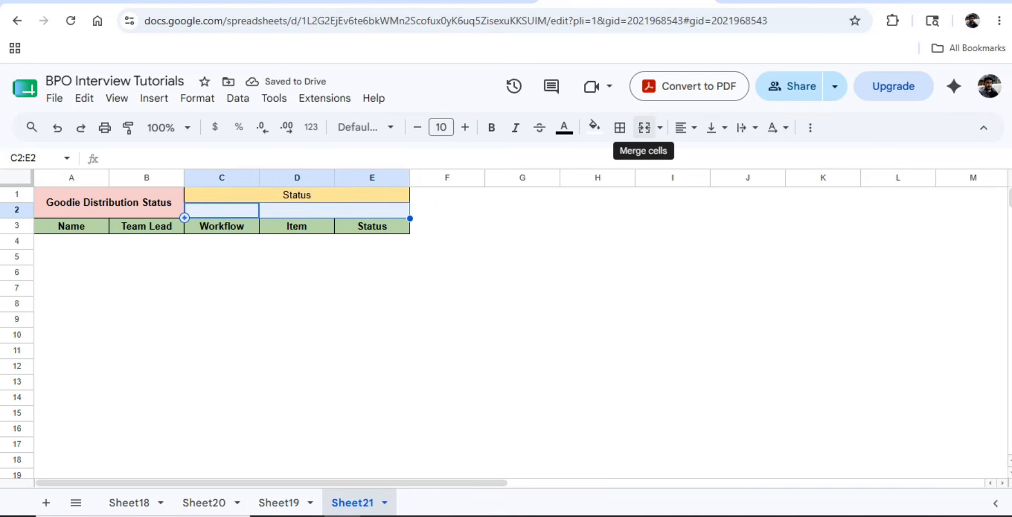
{"action": "left_click", "coordinate": [644, 127]}
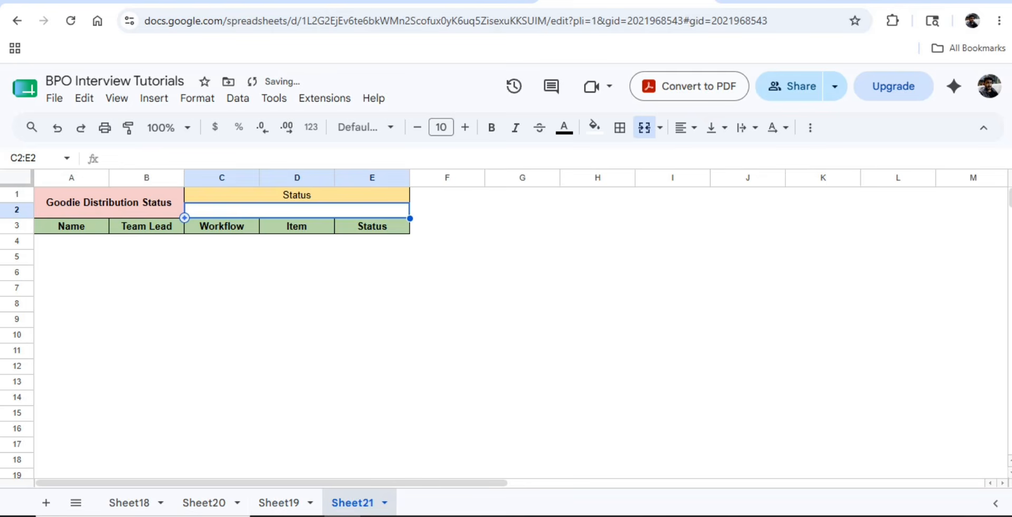
{"action": "left_click", "coordinate": [72, 242]}
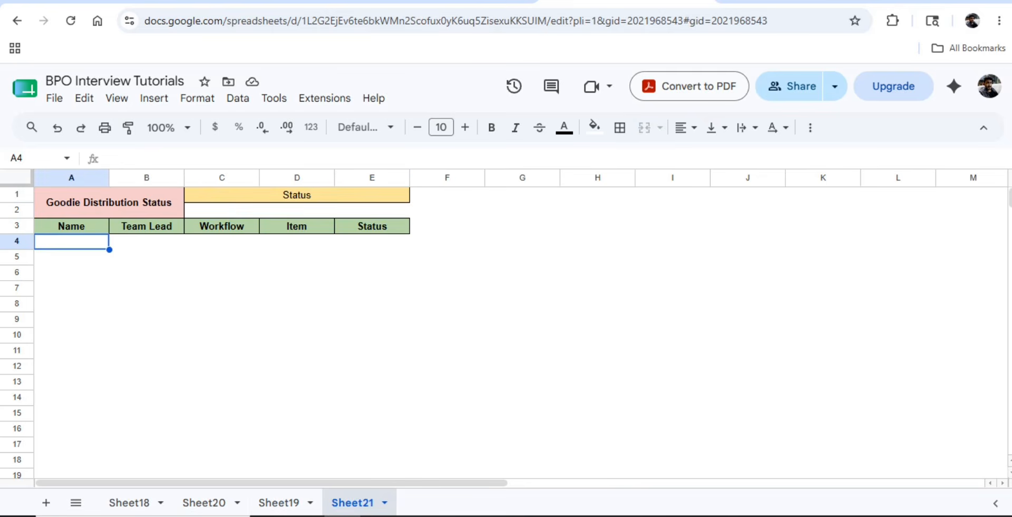
- Start a FILTER formula in A4 with Sheet20!A2:E21 as the source range
{"action": "type", "text": "="}
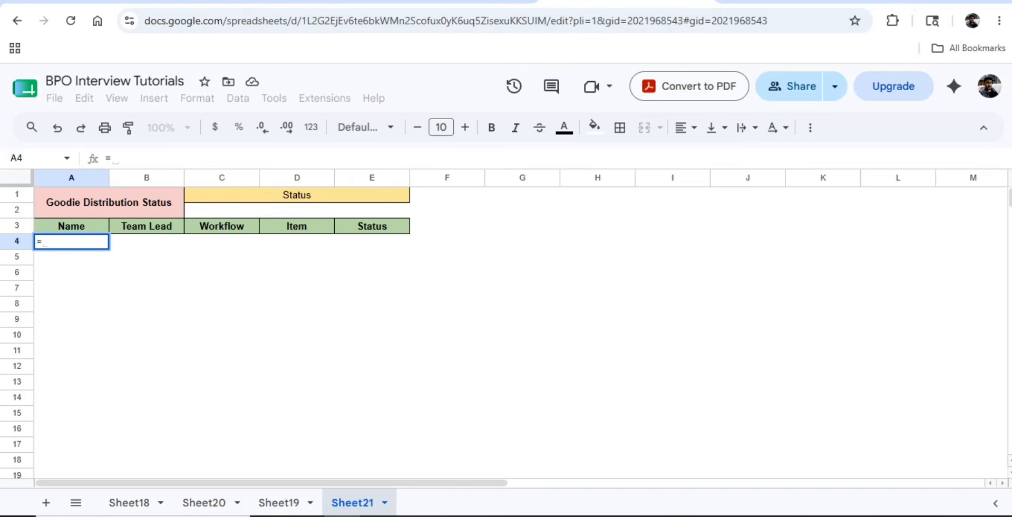
{"action": "type", "text": "fil"}
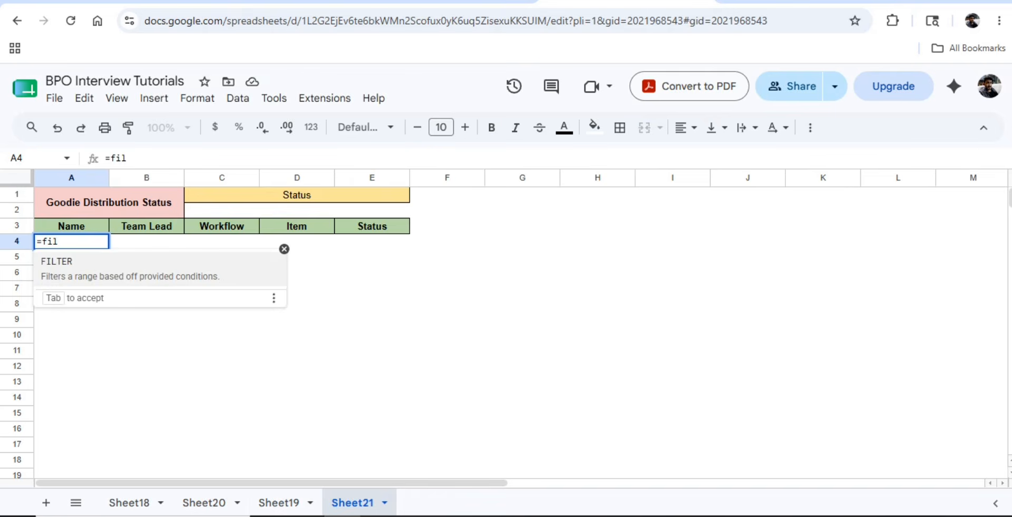
{"action": "key", "text": "Tab"}
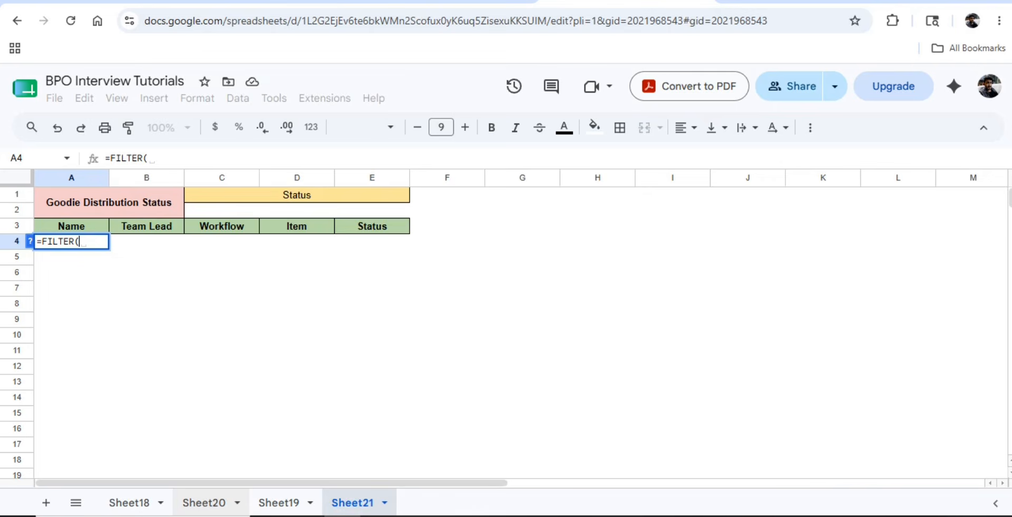
{"action": "left_click", "coordinate": [204, 502]}
{"action": "left_click", "coordinate": [297, 177]}
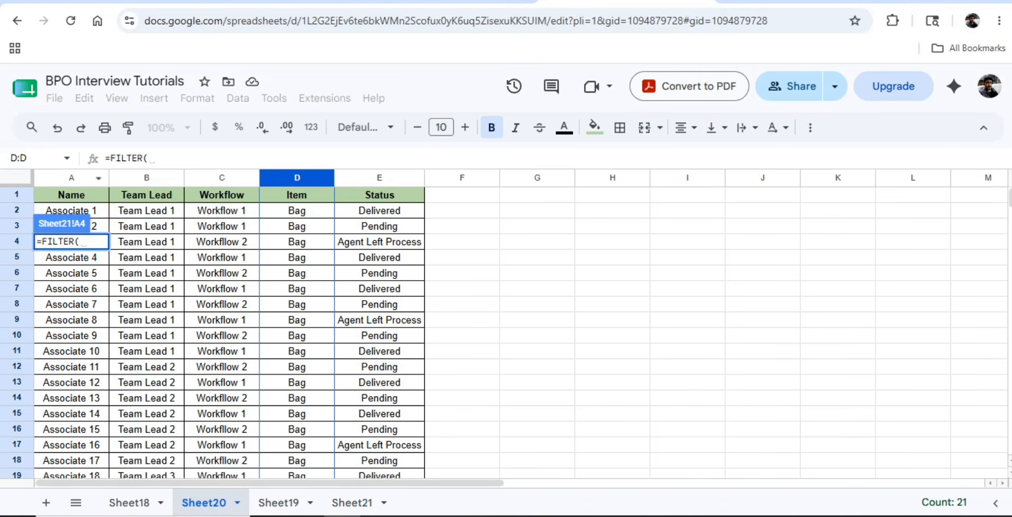
{"action": "left_click", "coordinate": [72, 210]}
{"action": "left_click_drag", "start_coordinate": [71, 210], "coordinate": [72, 475]}
{"action": "scroll", "coordinate": [230, 330], "scroll_direction": "down", "scroll_amount": 2}
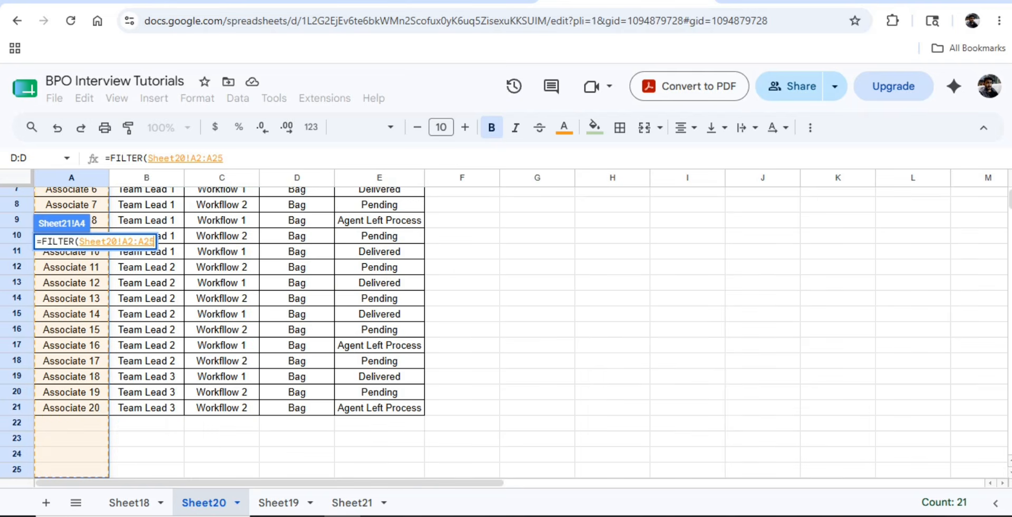
{"action": "key", "text": "shift+Right"}
{"action": "key", "text": "shift+Right"}
{"action": "key", "text": "shift+Right"}
{"action": "key", "text": "shift+Right"}
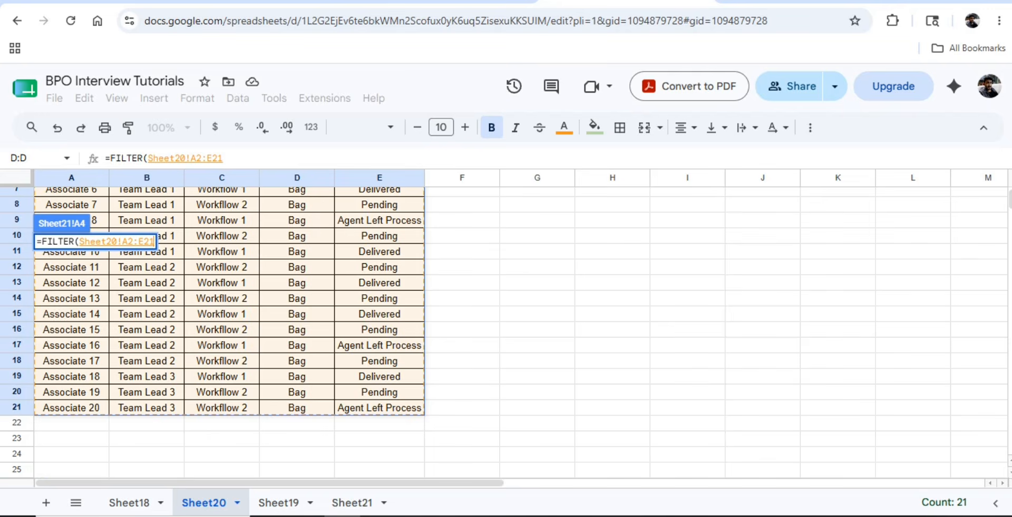
{"action": "scroll", "coordinate": [229, 333], "scroll_direction": "up", "scroll_amount": 3}
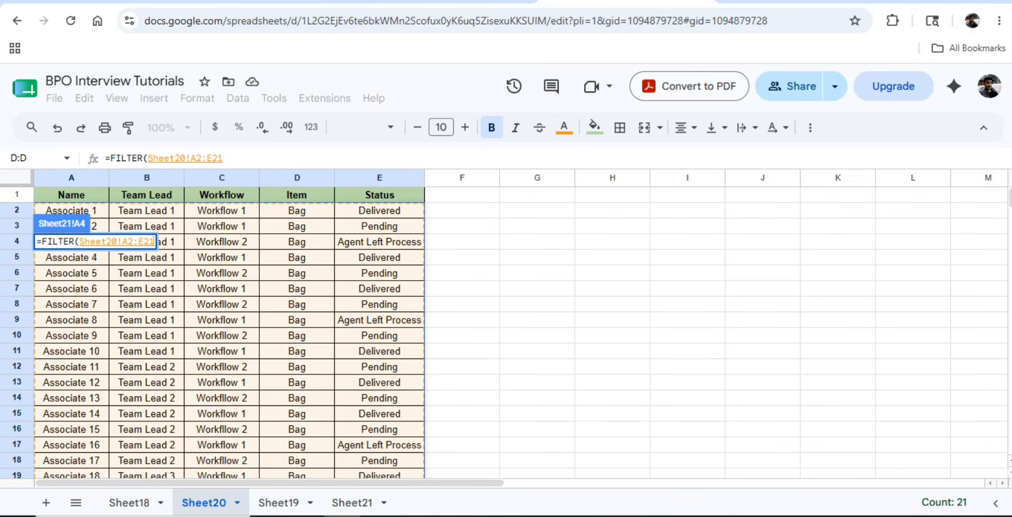
- Add the condition Sheet20!E2:E21=C2 and commit the formula
{"action": "type", "text": ","}
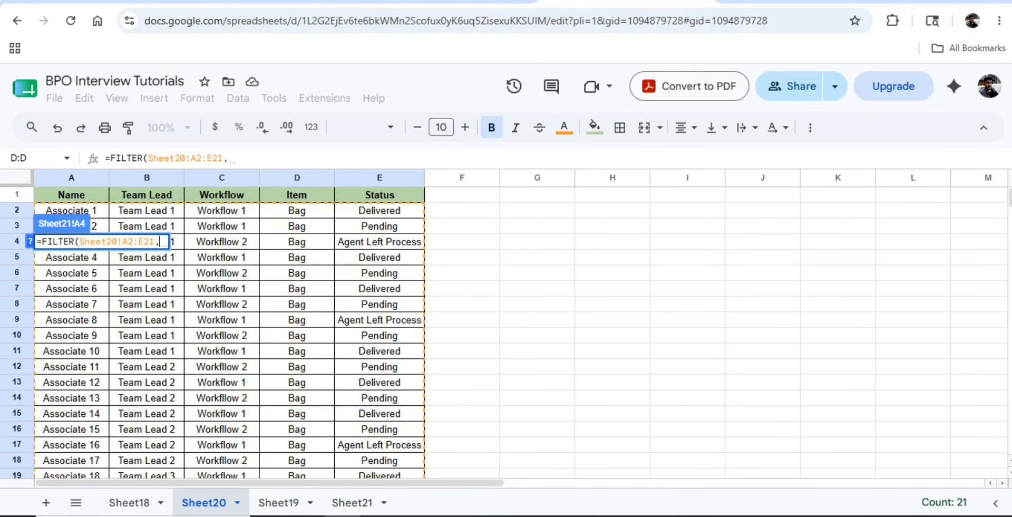
{"action": "left_click", "coordinate": [379, 210]}
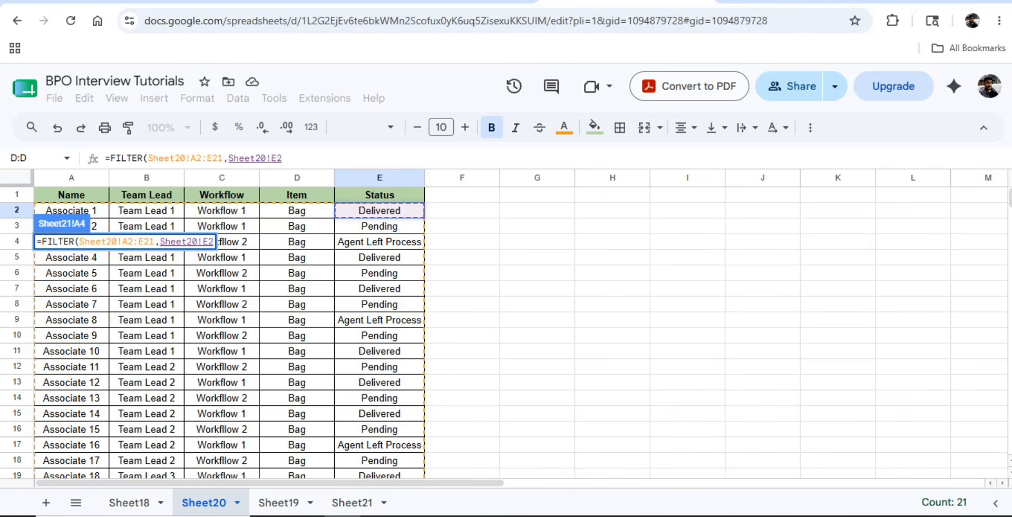
{"action": "left_click_drag", "start_coordinate": [379, 210], "coordinate": [380, 360]}
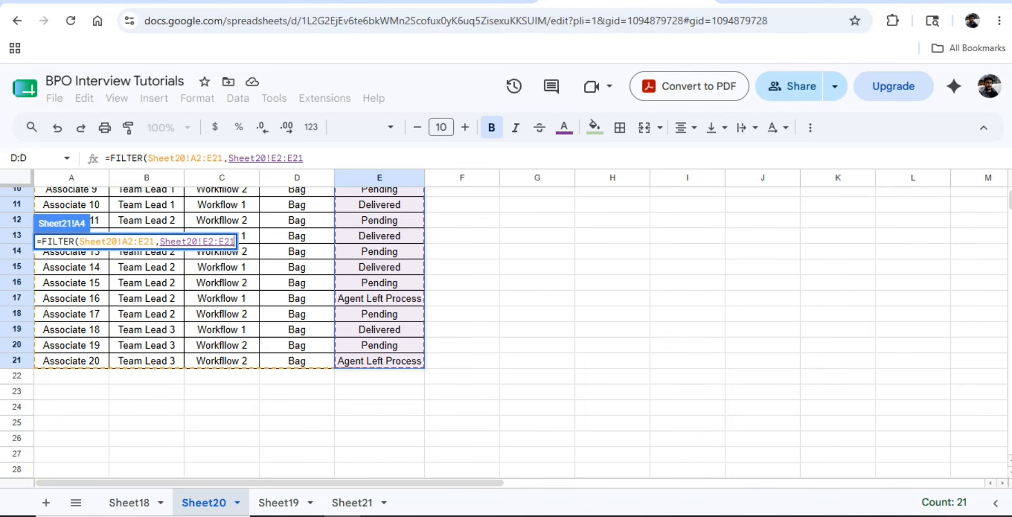
{"action": "type", "text": ")"}
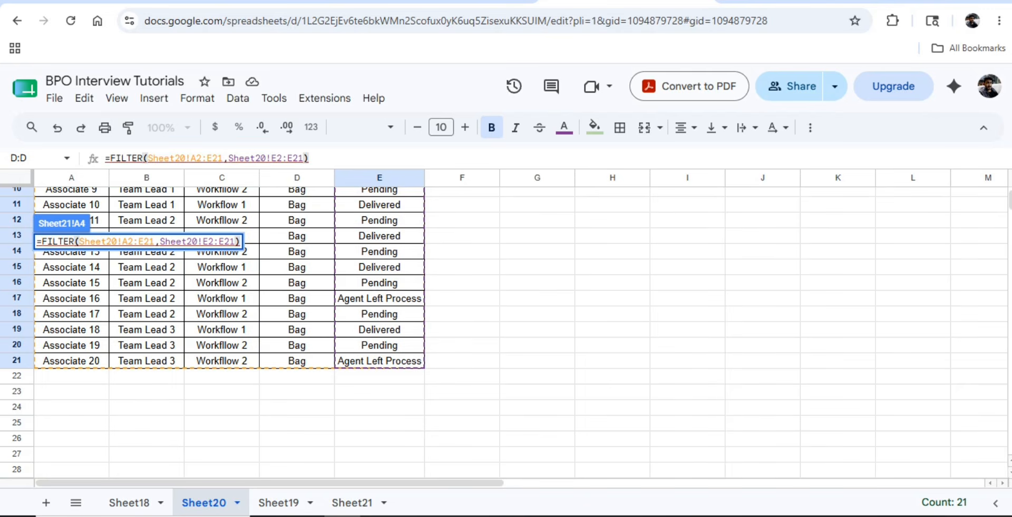
{"action": "key", "text": "BackSpace"}
{"action": "type", "text": "="}
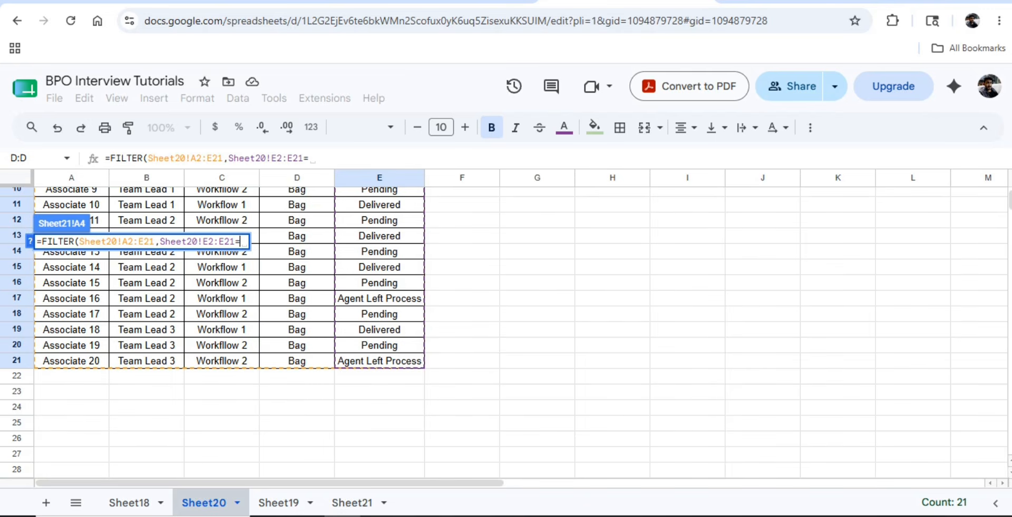
{"action": "left_click", "coordinate": [352, 502]}
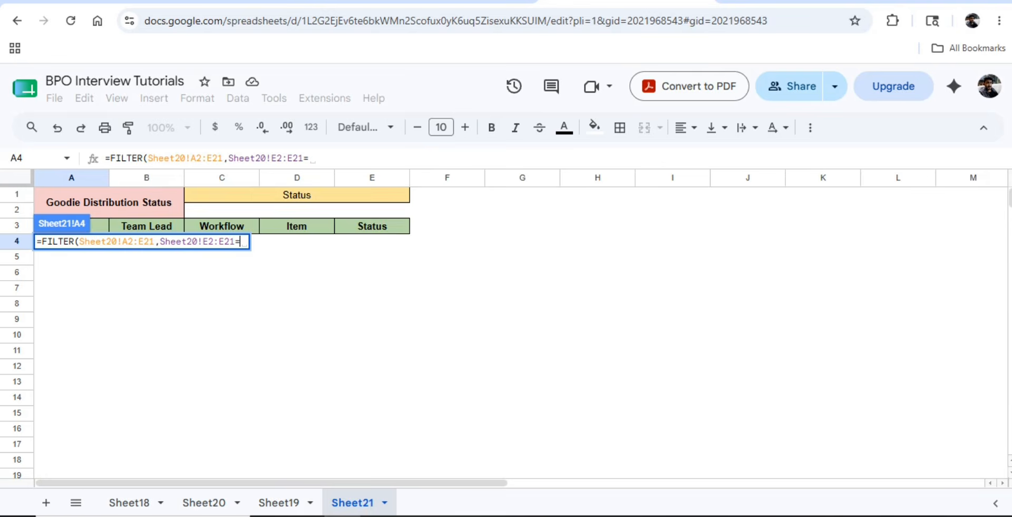
{"action": "left_click", "coordinate": [297, 210]}
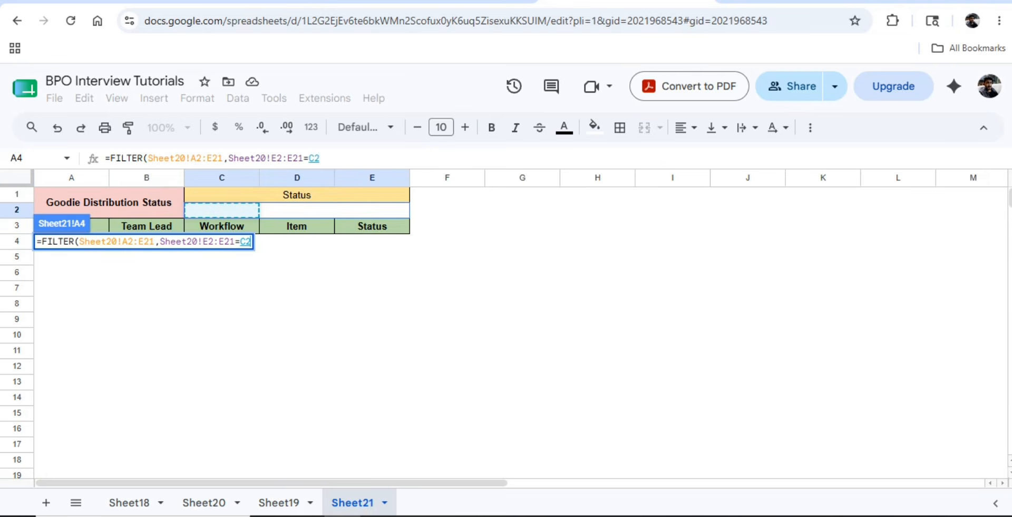
{"action": "key", "text": "Return"}
{"action": "key", "text": "Up"}
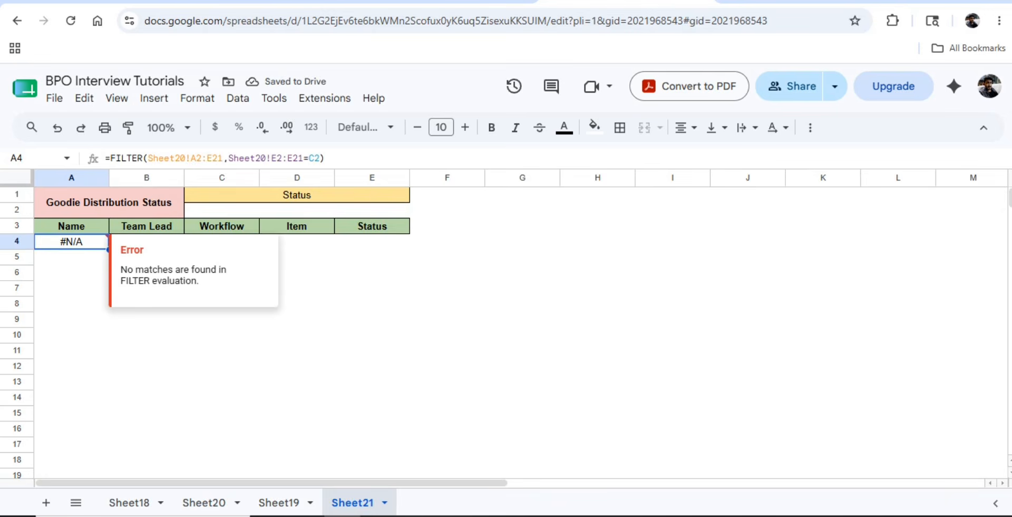
{"action": "left_click", "coordinate": [297, 210]}
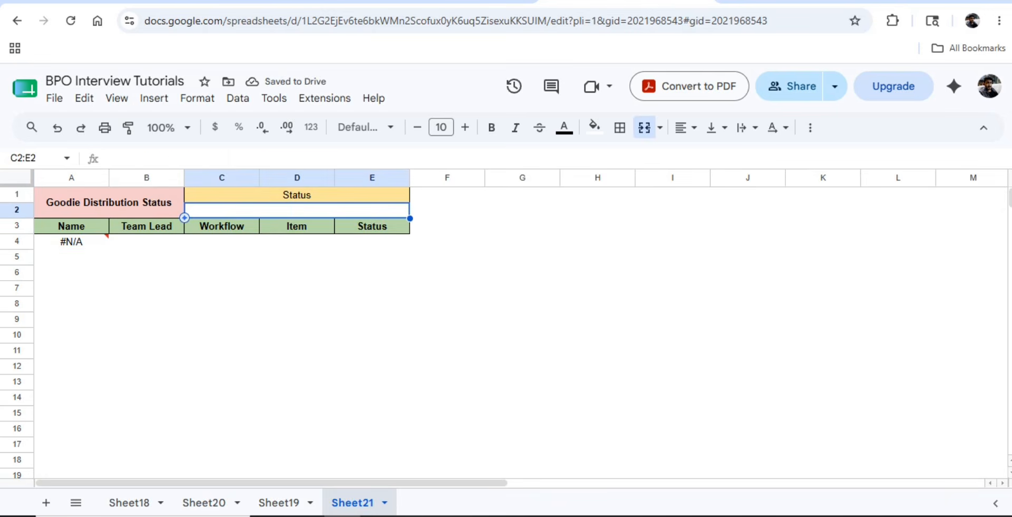
- Look over the Status values in Sheet20's column E
{"action": "left_click", "coordinate": [204, 502]}
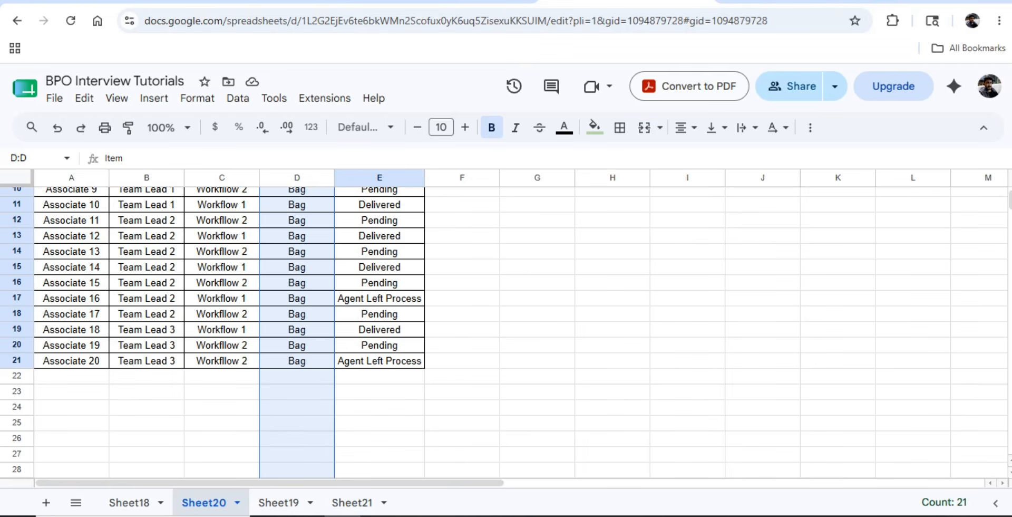
{"action": "left_click", "coordinate": [379, 267]}
{"action": "scroll", "coordinate": [380, 267], "scroll_direction": "up", "scroll_amount": 3}
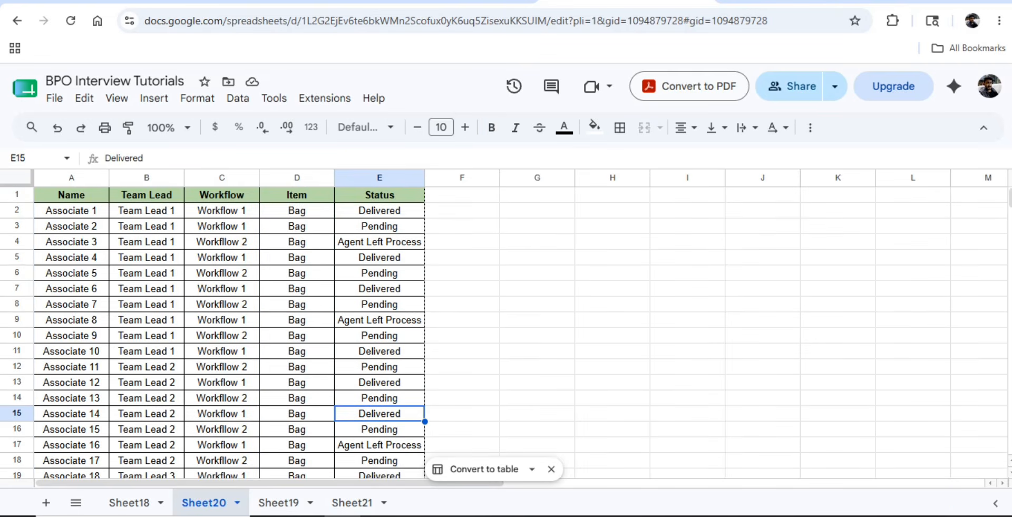
{"action": "left_click", "coordinate": [352, 502]}
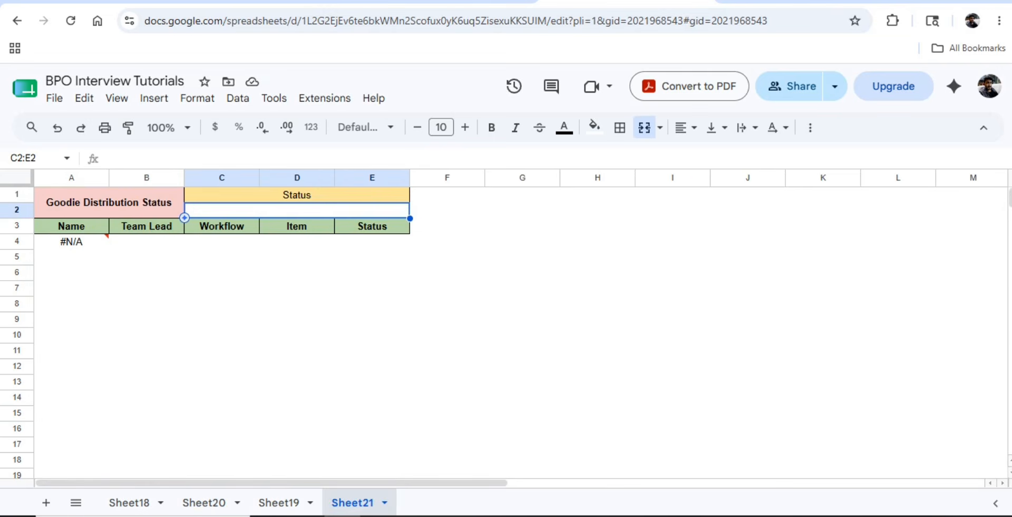
- Insert a dropdown into Sheet21's merged C2:E2 cell, then view Sheet20 again
{"action": "left_click", "coordinate": [154, 98]}
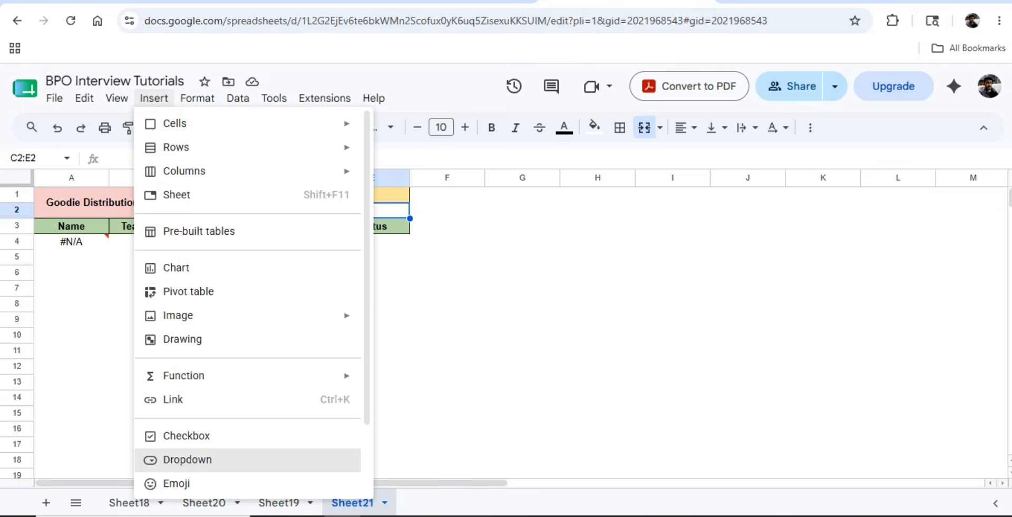
{"action": "left_click", "coordinate": [188, 459]}
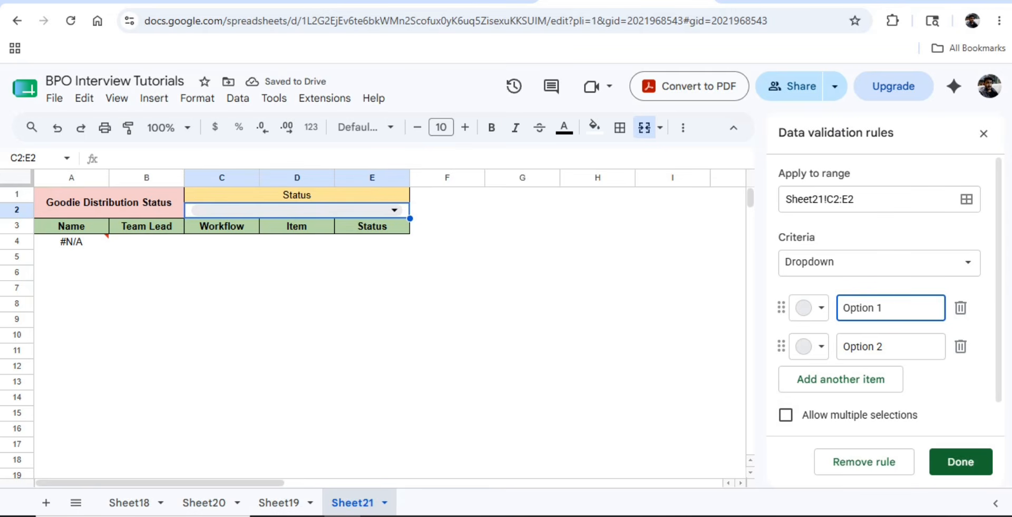
{"action": "left_click", "coordinate": [522, 241]}
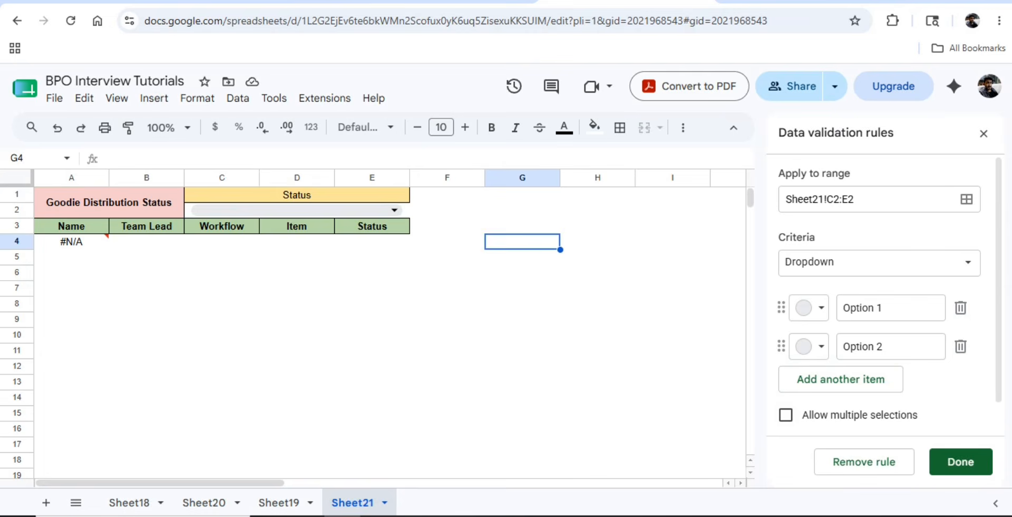
{"action": "left_click", "coordinate": [279, 502]}
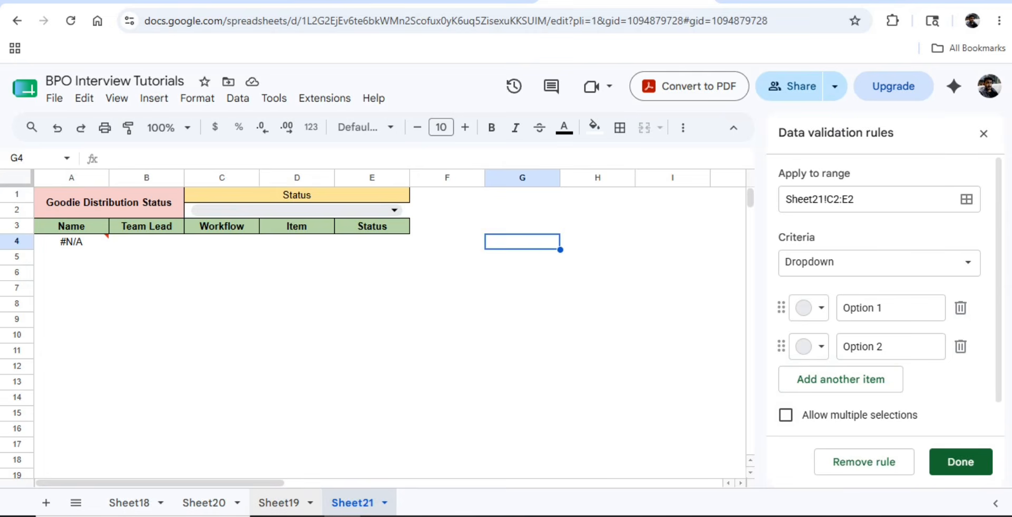
{"action": "left_click", "coordinate": [204, 503]}
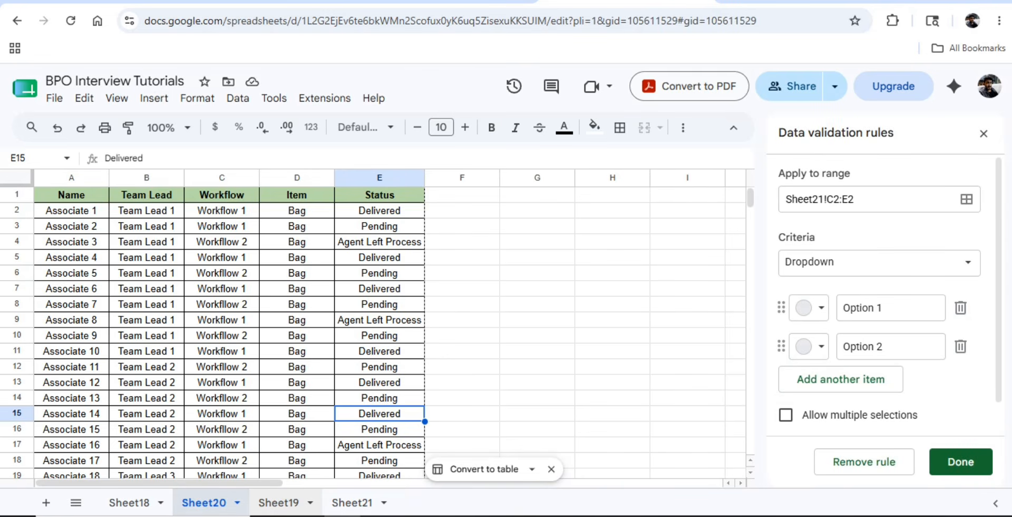
- Move Sheet19's Delivered/Pending/Agent Left Process dropdown into Sheet21's C2:E2
{"action": "left_click", "coordinate": [279, 503]}
{"action": "left_click", "coordinate": [409, 211]}
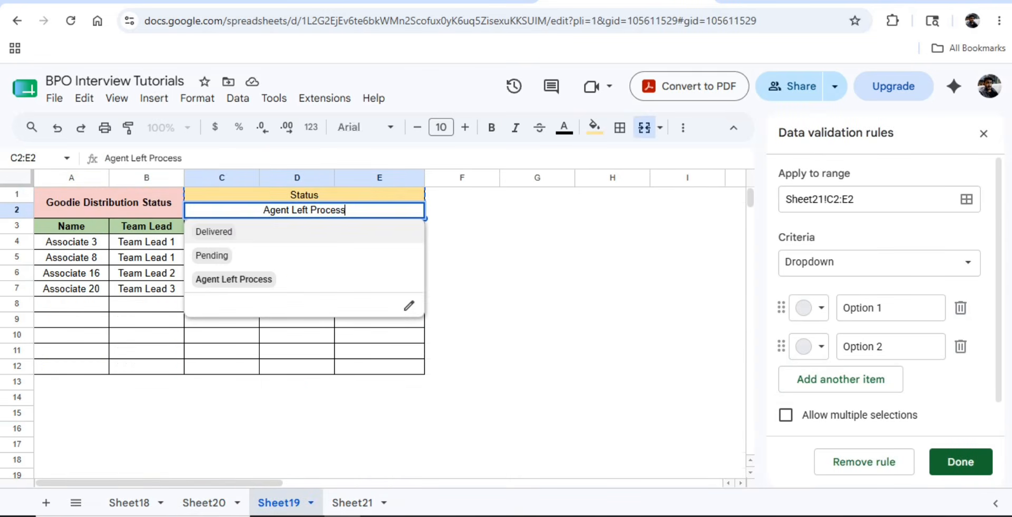
{"action": "key", "text": "Escape"}
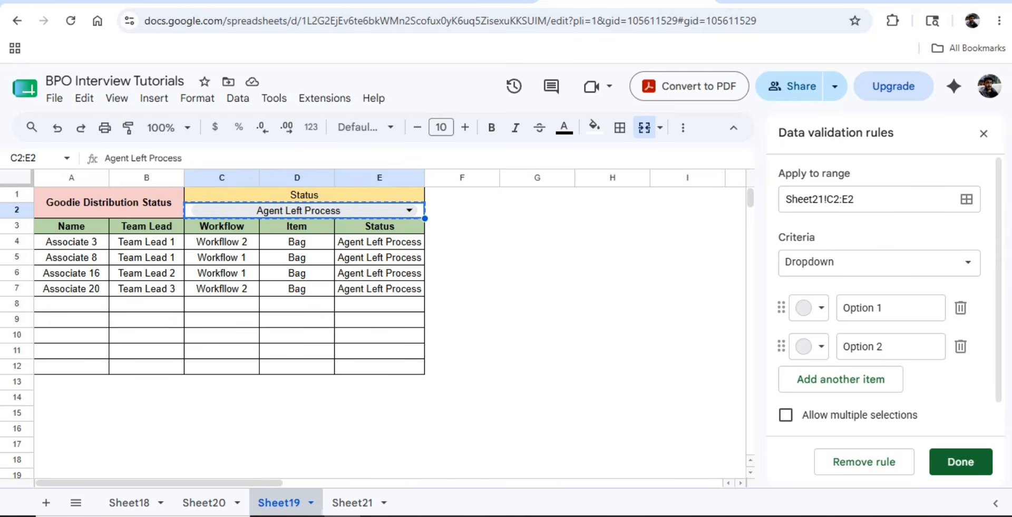
{"action": "left_click", "coordinate": [352, 503]}
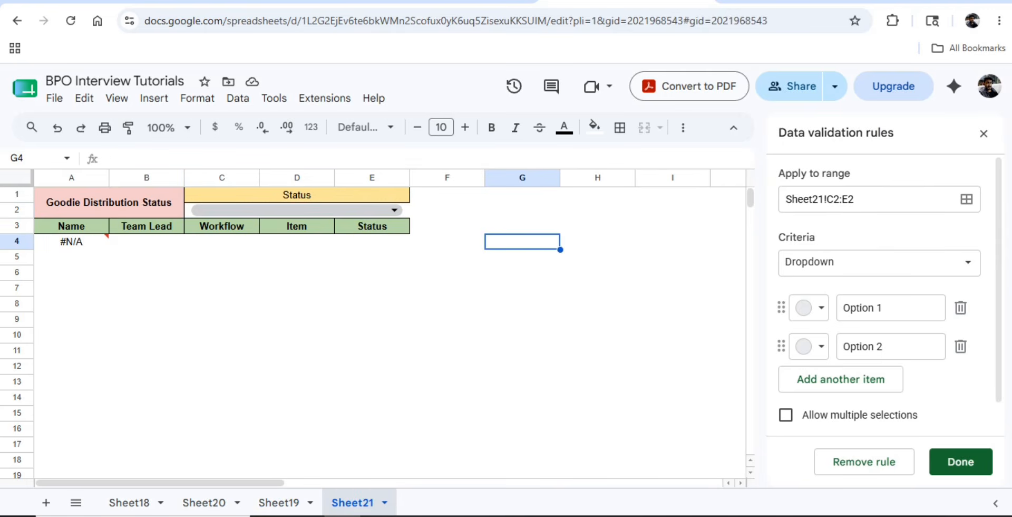
{"action": "type", "text": "Agent Left Process"}
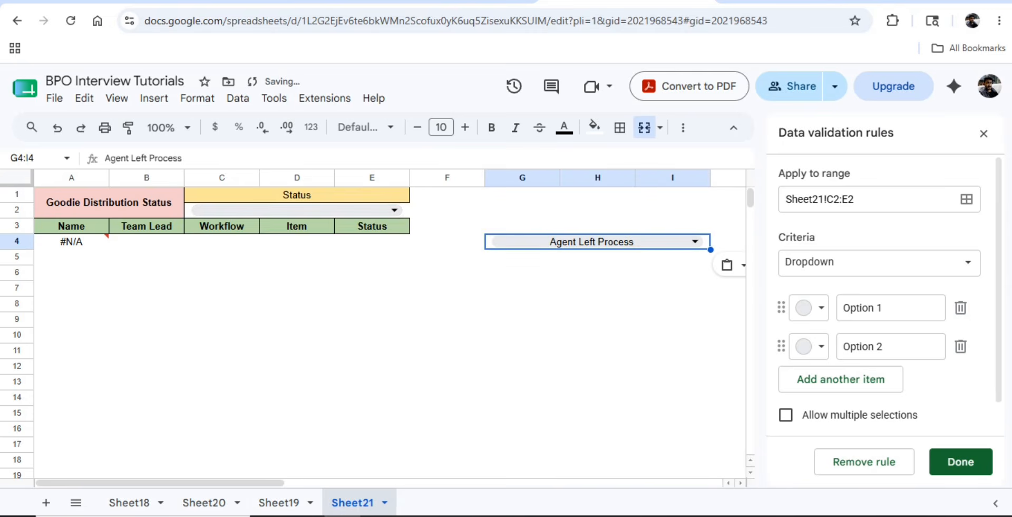
{"action": "key", "text": "ctrl+c"}
{"action": "key", "text": "Left"}
{"action": "key", "text": "Left"}
{"action": "key", "text": "Left"}
{"action": "key", "text": "Up"}
{"action": "key", "text": "Up"}
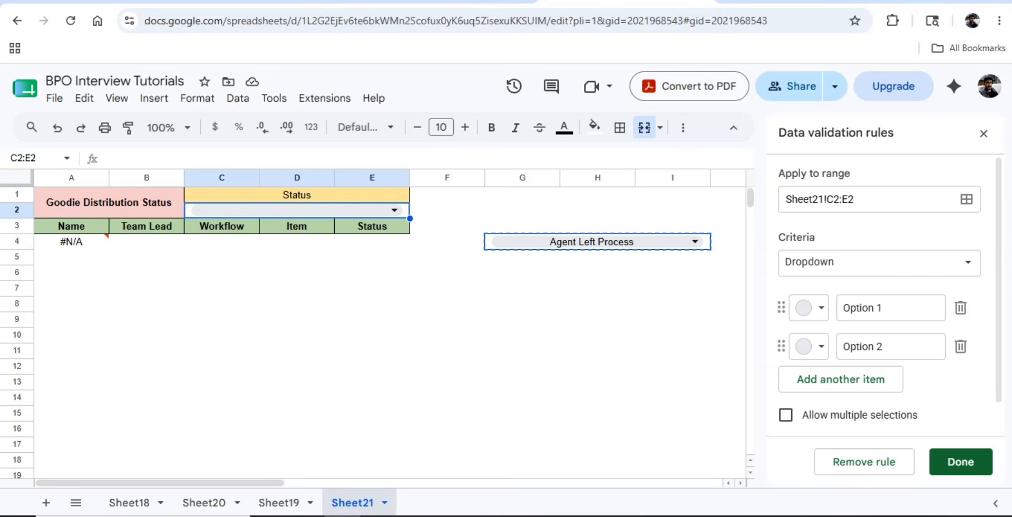
{"action": "key", "text": "ctrl+v"}
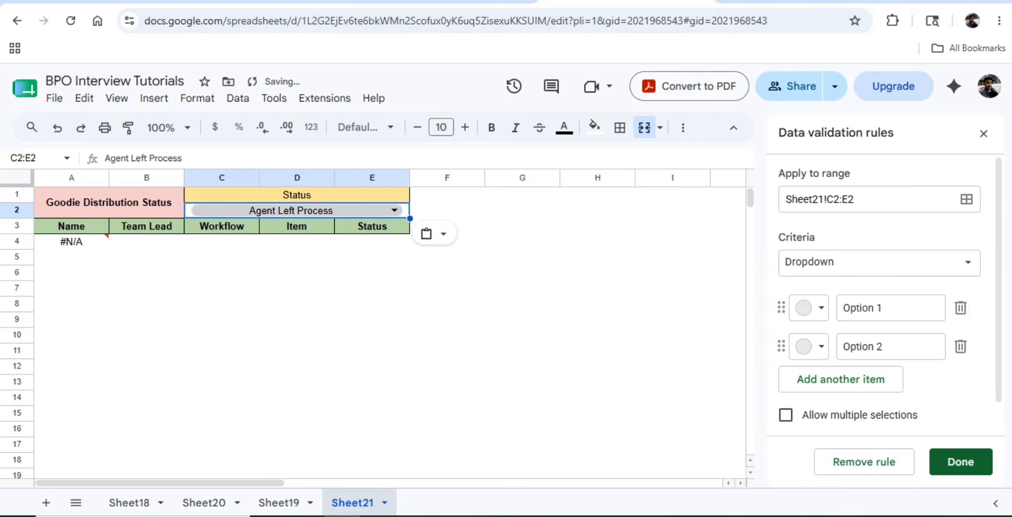
- Set the status dropdown to Pending, then to Delivered
{"action": "left_click", "coordinate": [395, 211]}
{"action": "left_click", "coordinate": [212, 255]}
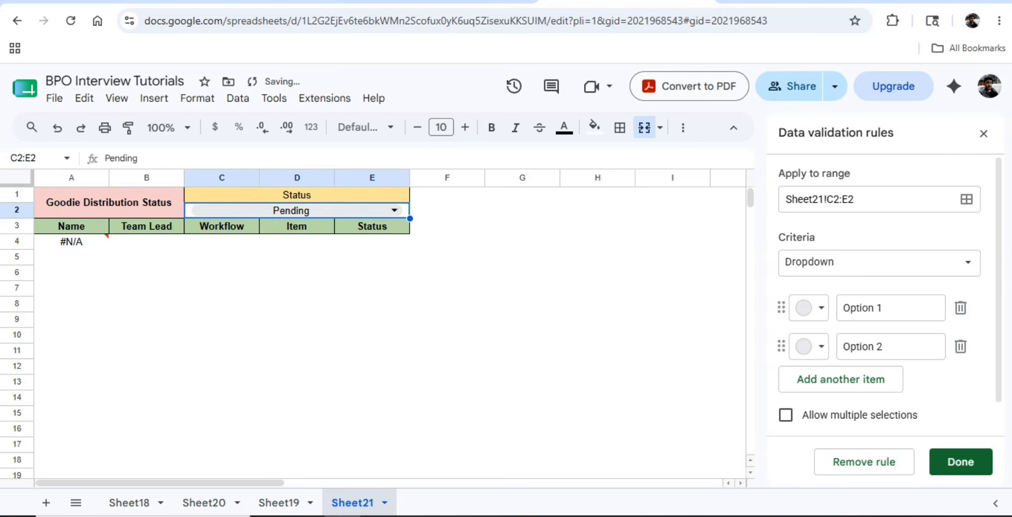
{"action": "left_click", "coordinate": [395, 211]}
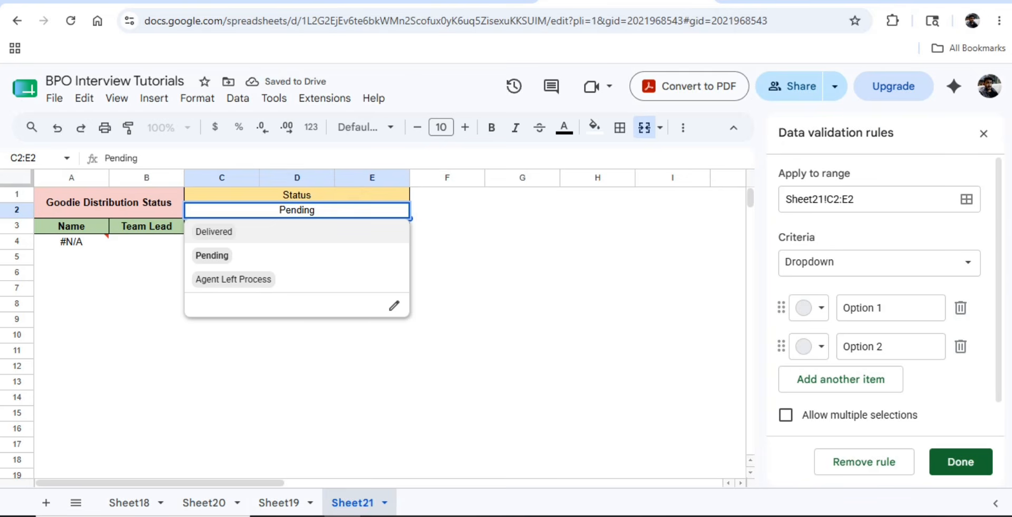
{"action": "left_click", "coordinate": [214, 231]}
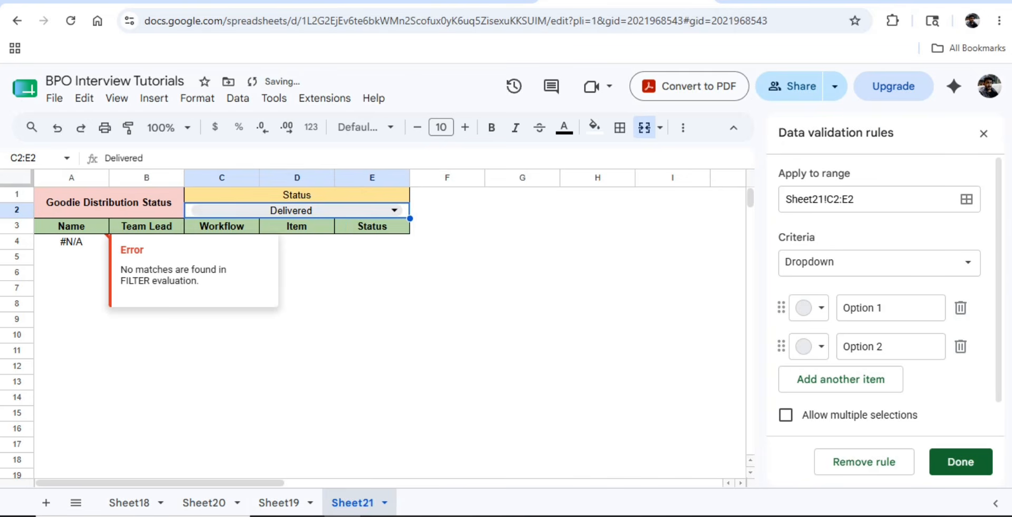
{"action": "left_click", "coordinate": [71, 241]}
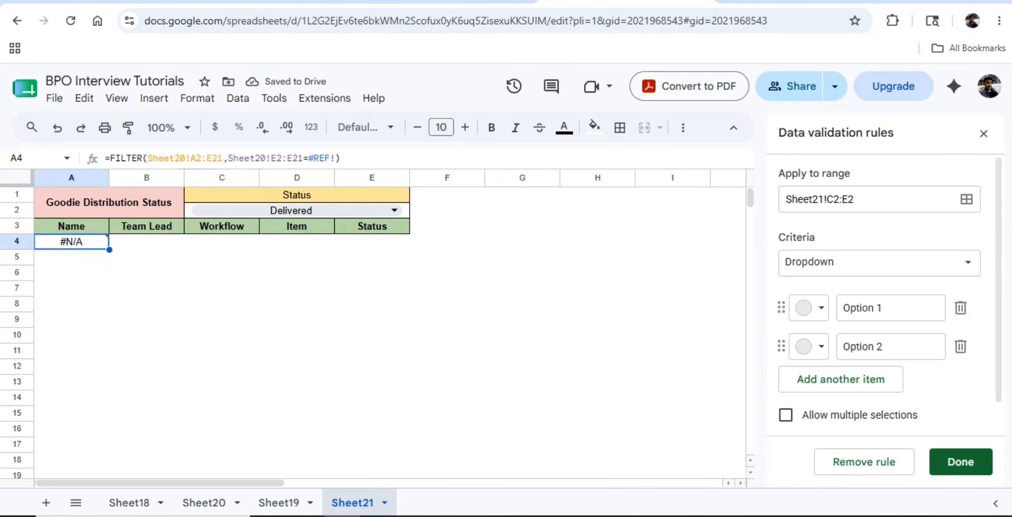
- Replace the #REF! criterion in A4's FILTER formula with C2
{"action": "left_click", "coordinate": [330, 158]}
{"action": "key", "text": "BackSpace"}
{"action": "key", "text": "BackSpace"}
{"action": "key", "text": "BackSpace"}
{"action": "key", "text": "BackSpace"}
{"action": "key", "text": "Delete"}
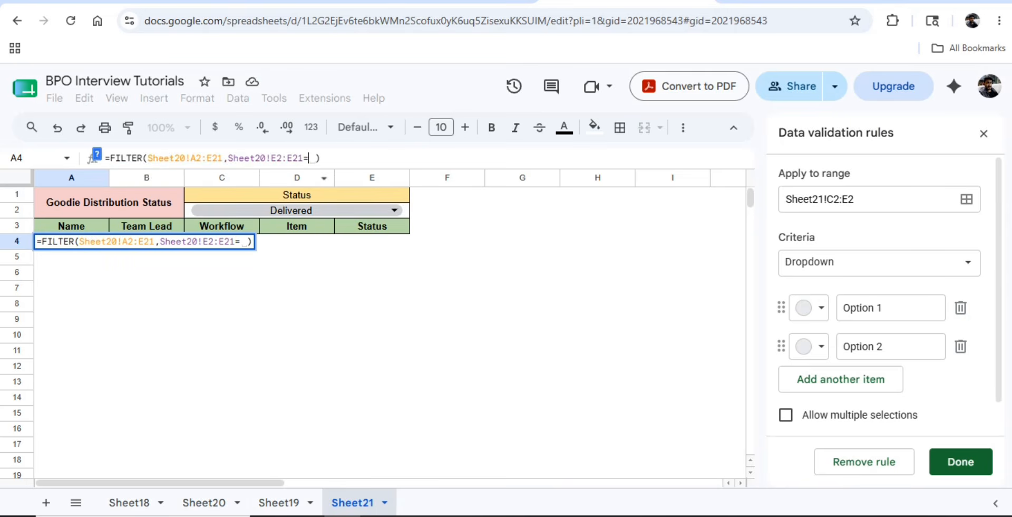
{"action": "left_click", "coordinate": [297, 211]}
{"action": "key", "text": "Return"}
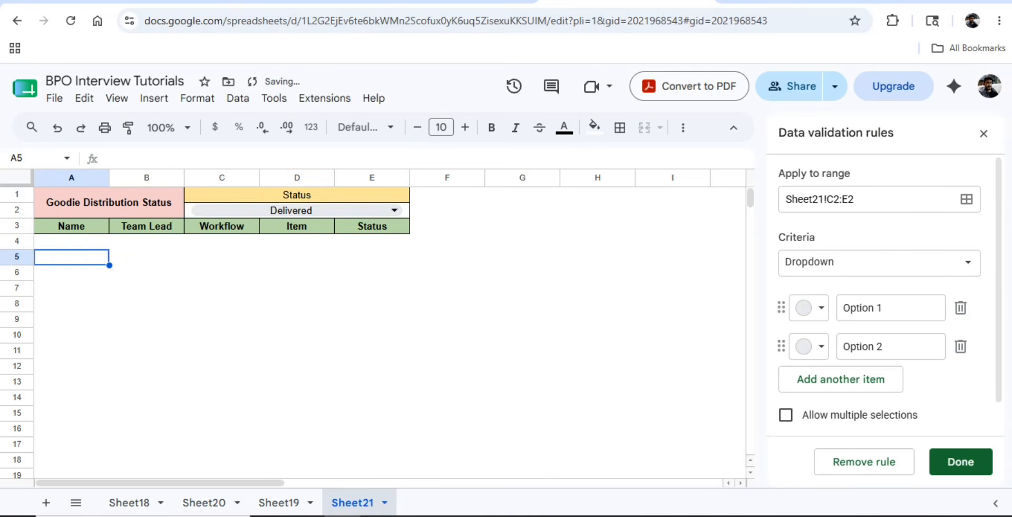
{"action": "key", "text": "Up"}
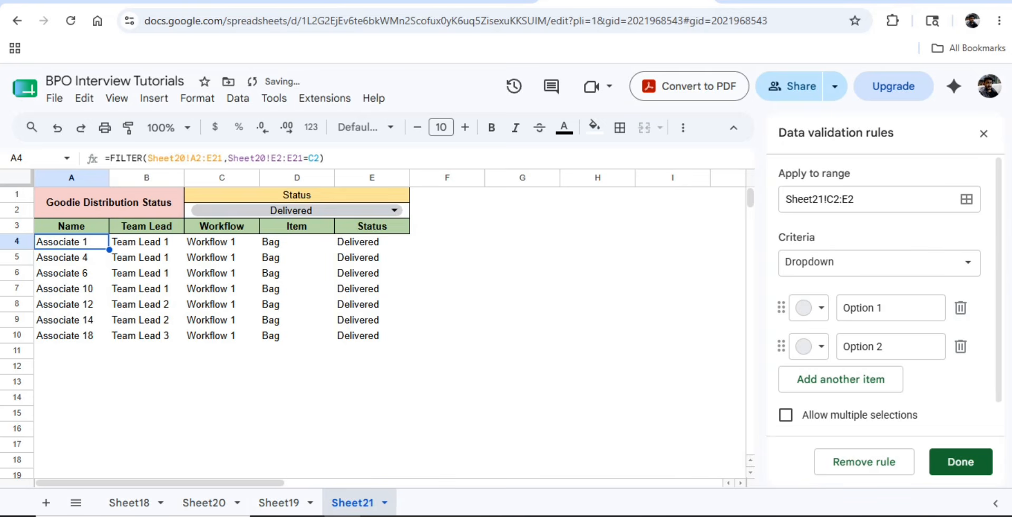
{"action": "left_click", "coordinate": [394, 210]}
- Try Pending, Delivered and Agent Left Process in the dropdown, leaving it on Agent Left Process
{"action": "left_click", "coordinate": [212, 255]}
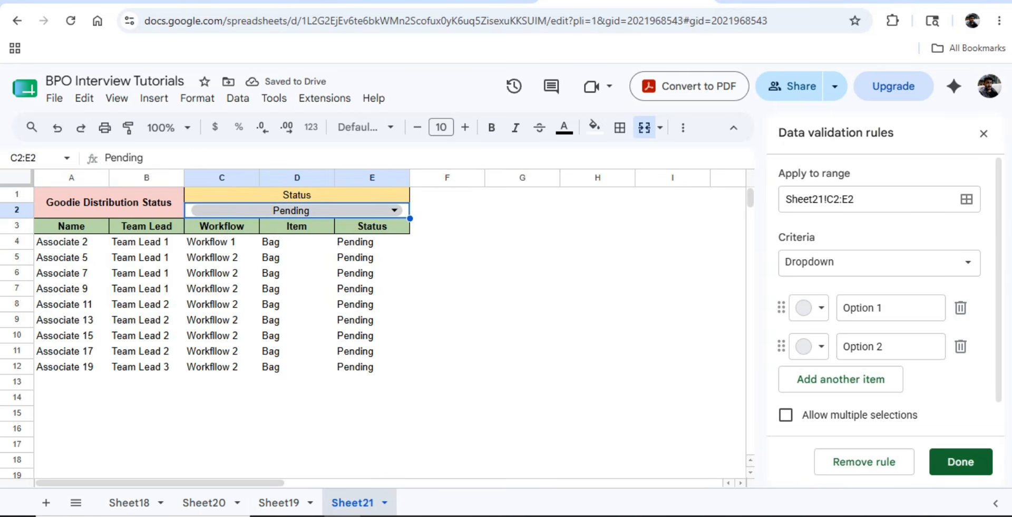
{"action": "left_click", "coordinate": [394, 210]}
{"action": "left_click", "coordinate": [213, 231]}
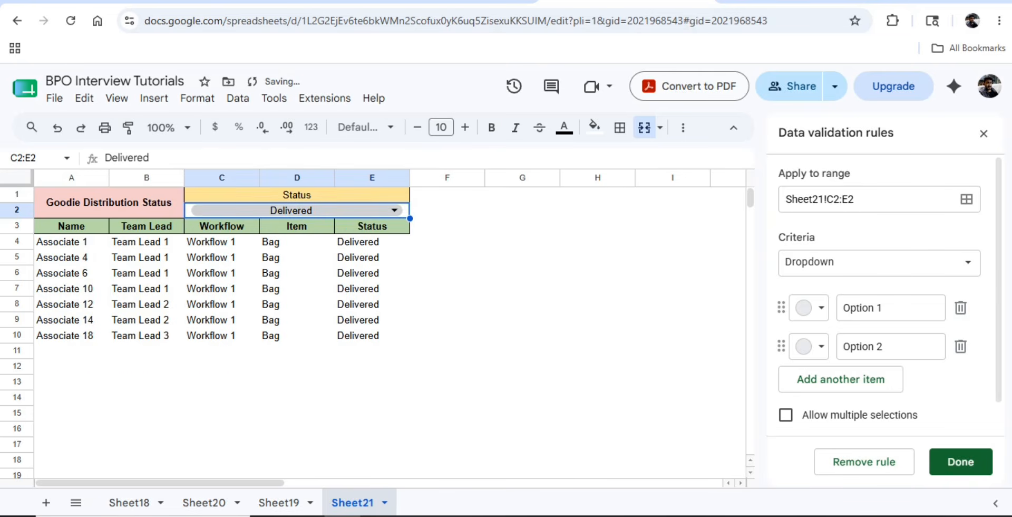
{"action": "left_click", "coordinate": [395, 210]}
{"action": "left_click", "coordinate": [233, 279]}
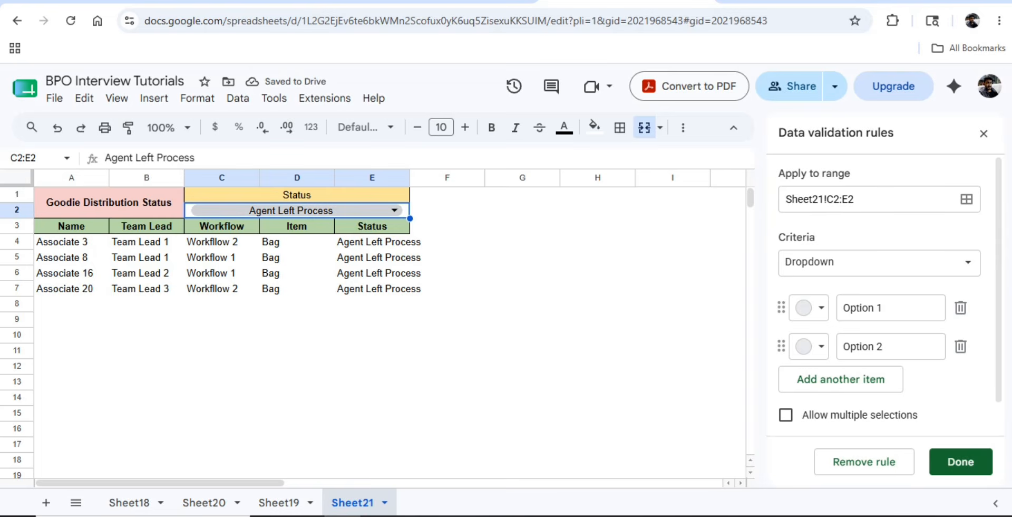
{"action": "left_click", "coordinate": [395, 211]}
{"action": "left_click", "coordinate": [297, 231]}
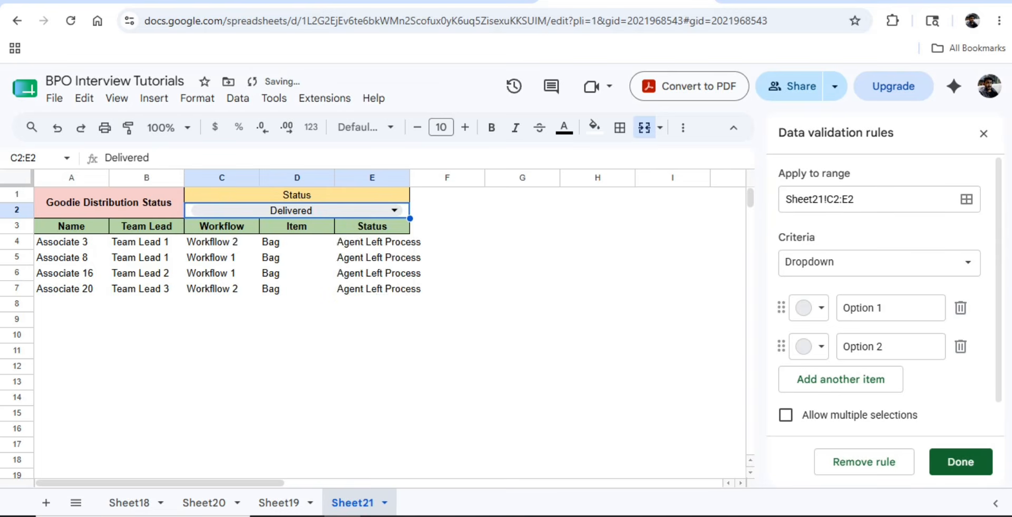
{"action": "left_click", "coordinate": [108, 202]}
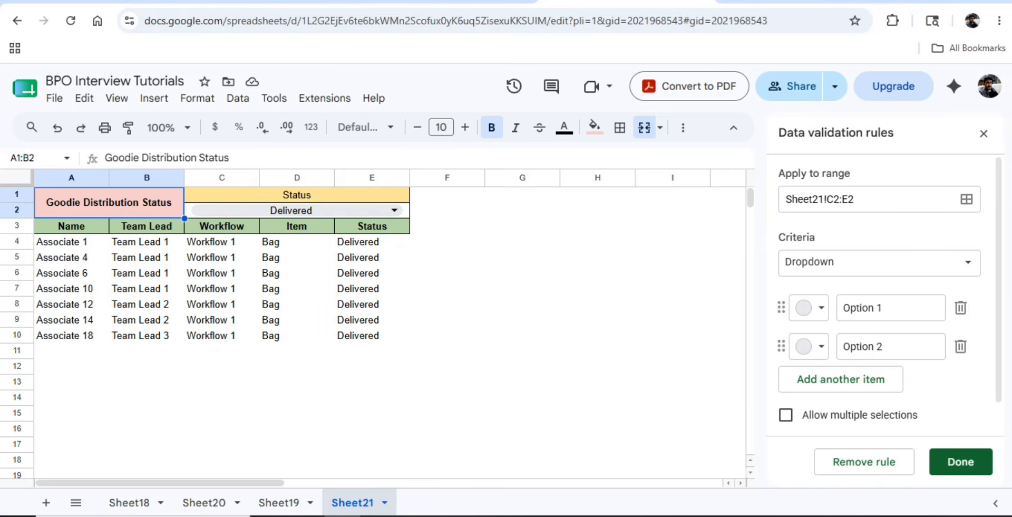
{"action": "left_click", "coordinate": [291, 210]}
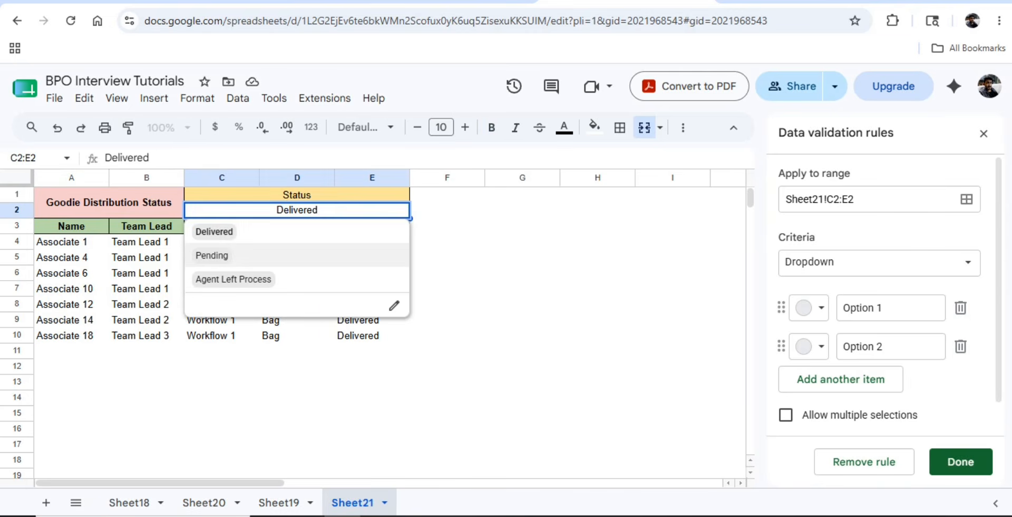
{"action": "key", "text": "Return"}
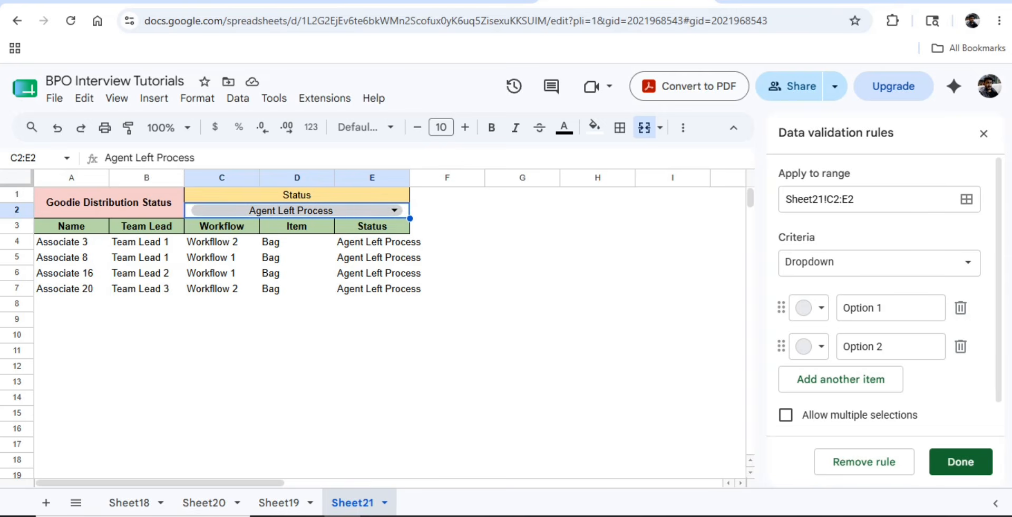
{"action": "left_click", "coordinate": [394, 211]}
{"action": "left_click", "coordinate": [109, 203]}
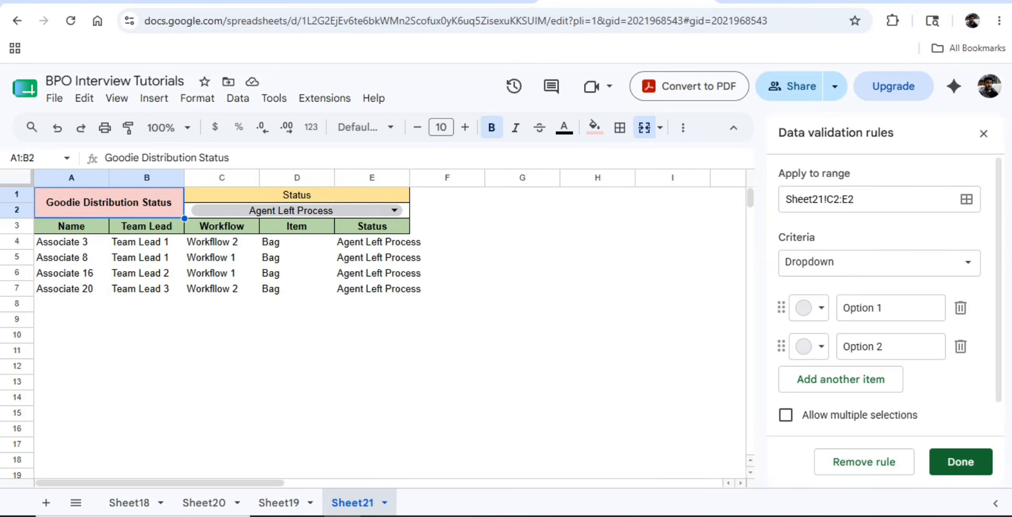
{"action": "left_click", "coordinate": [395, 210]}
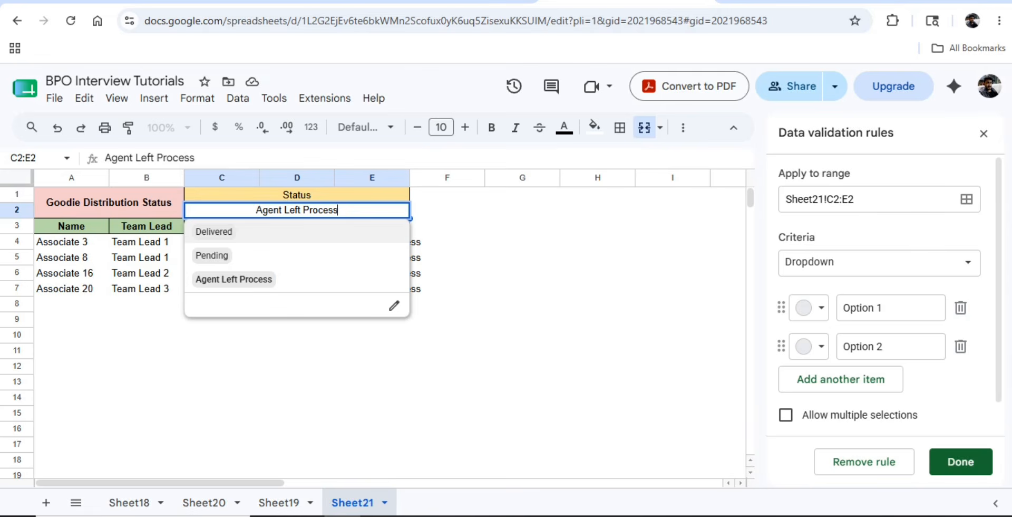
{"action": "left_click", "coordinate": [72, 242]}
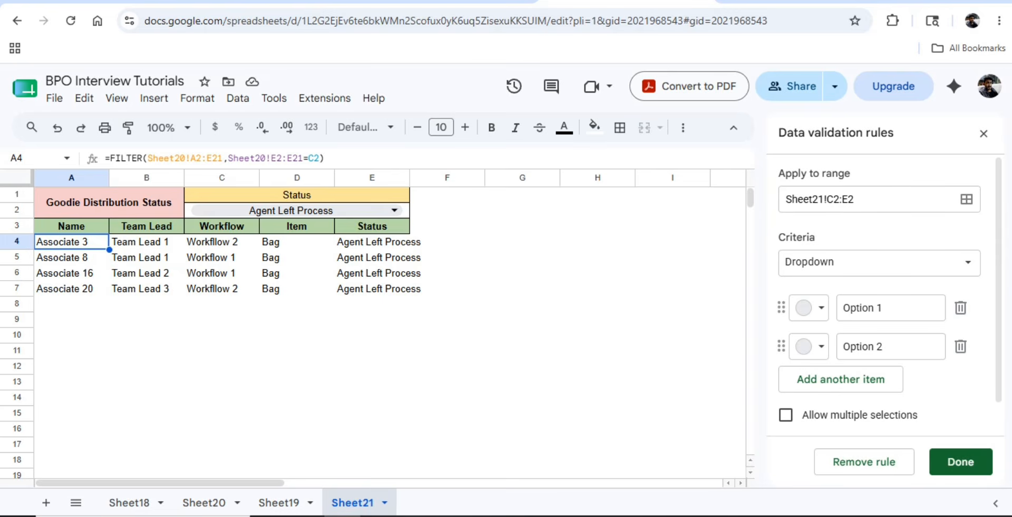
- Select the table A1:E7 and autofit column E to the status text
{"action": "left_click", "coordinate": [109, 202]}
{"action": "key", "text": "ctrl+a"}
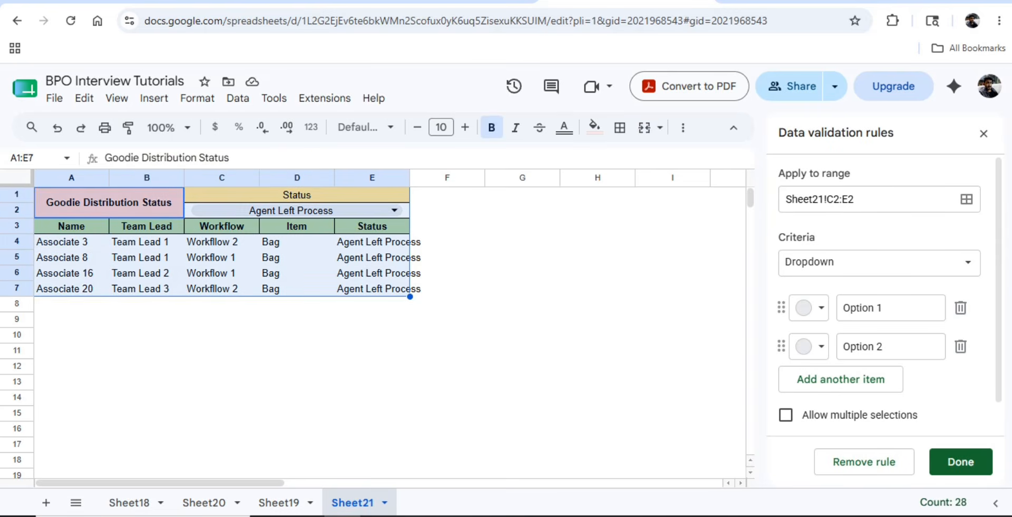
{"action": "double_click", "coordinate": [409, 178]}
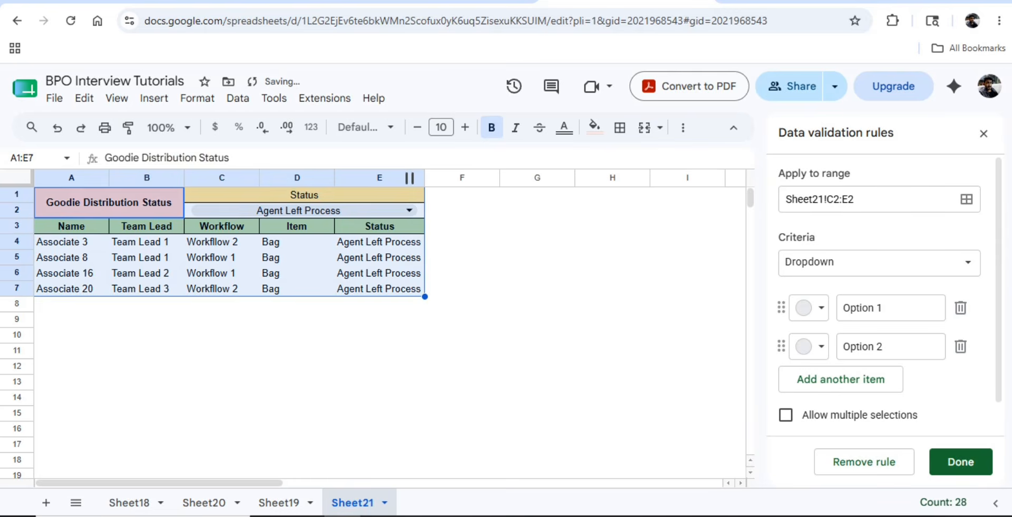